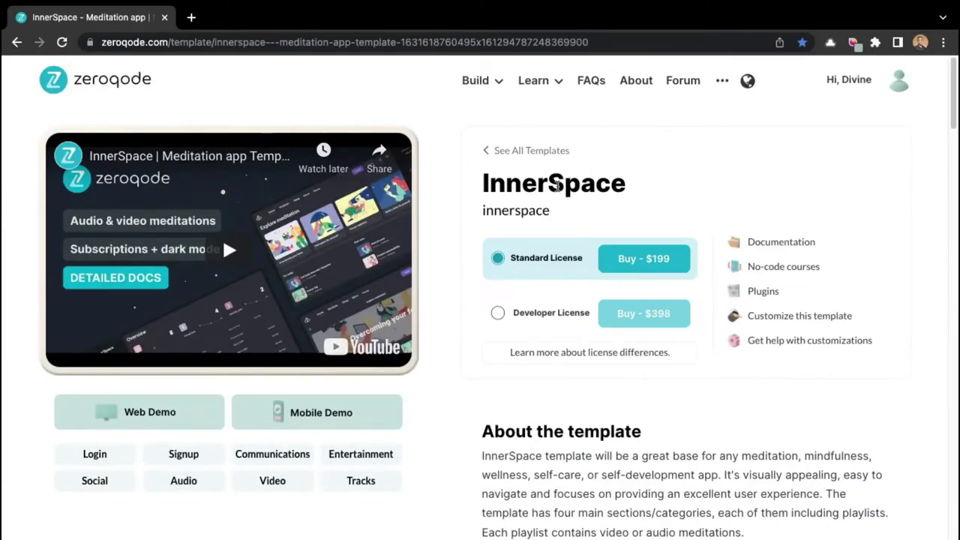
# Look over the InnerSpace template's page and browse the no-code app templates catalogue.
pyautogui.moveTo(483, 184); pyautogui.dragTo(623, 191)
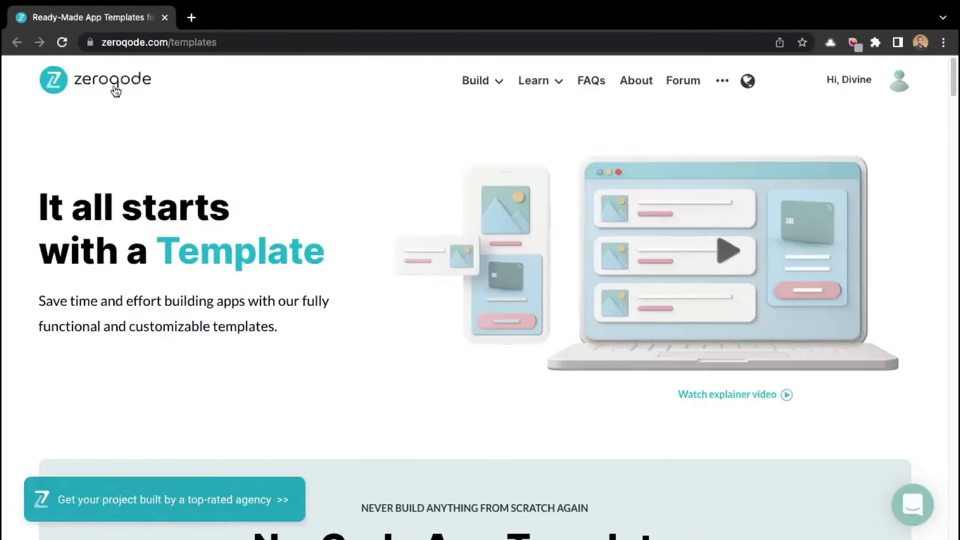
pyautogui.moveTo(497, 81)
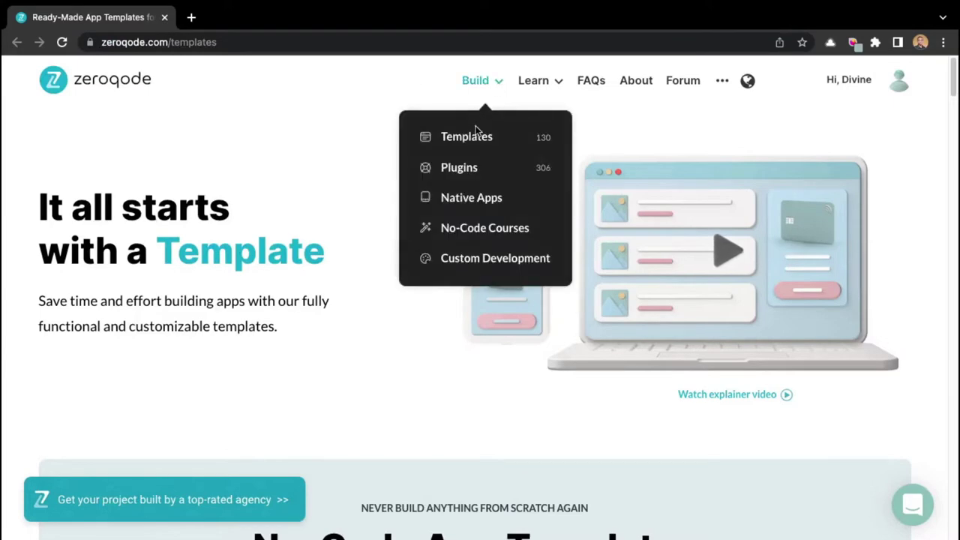
pyautogui.scroll(-5, 292, 154)
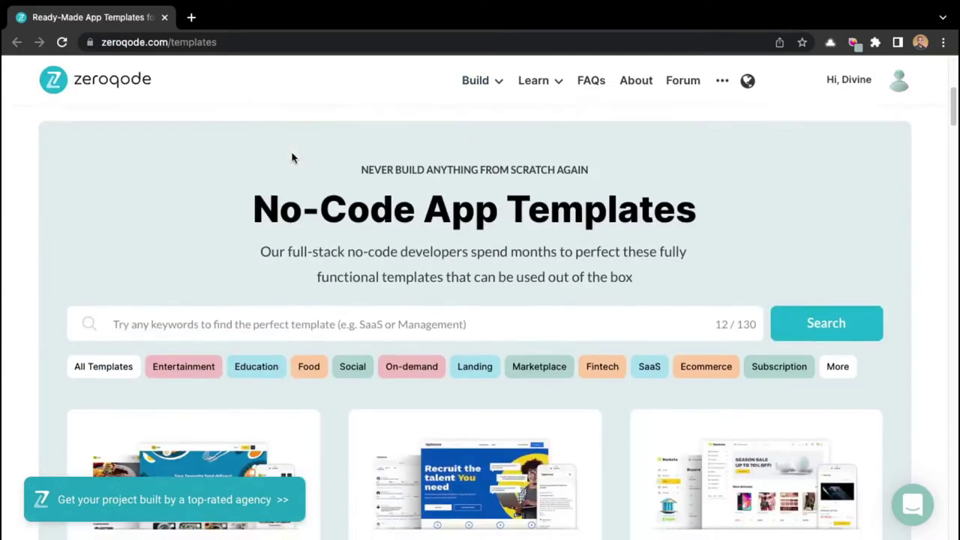
pyautogui.scroll(-2, 299, 233)
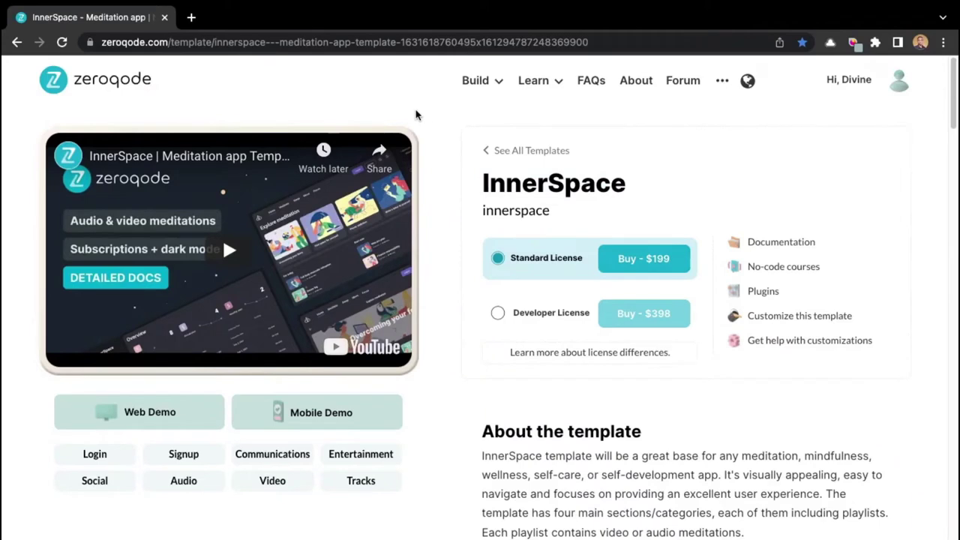
# Open the InnerSpace web demo's admin page and dismiss the purchase notice and the promotional banner.
pyautogui.click(157, 418)
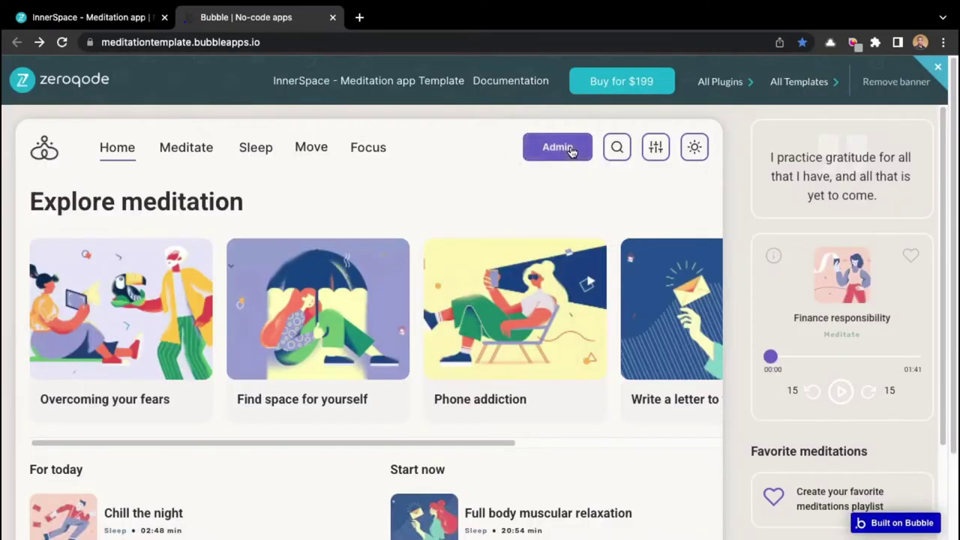
pyautogui.click(568, 149)
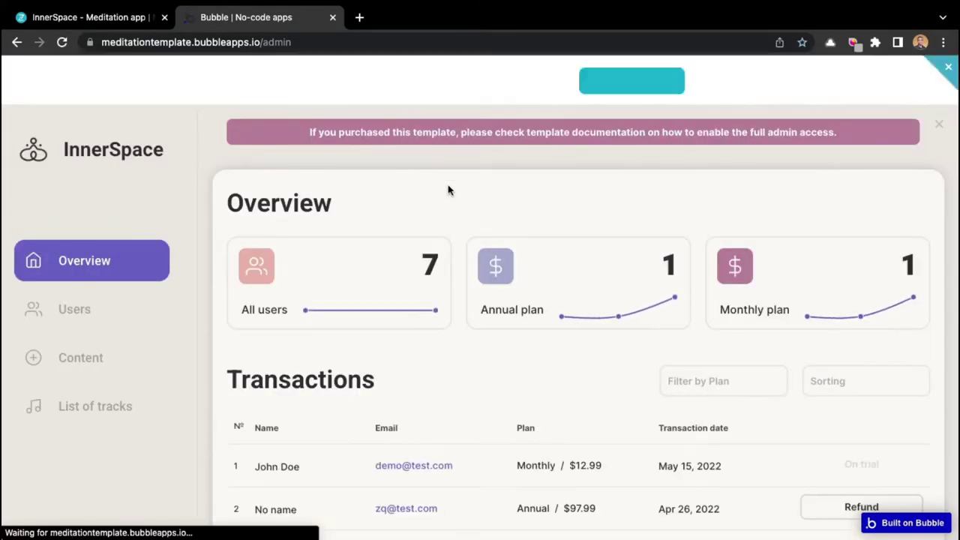
pyautogui.click(937, 125)
pyautogui.click(947, 70)
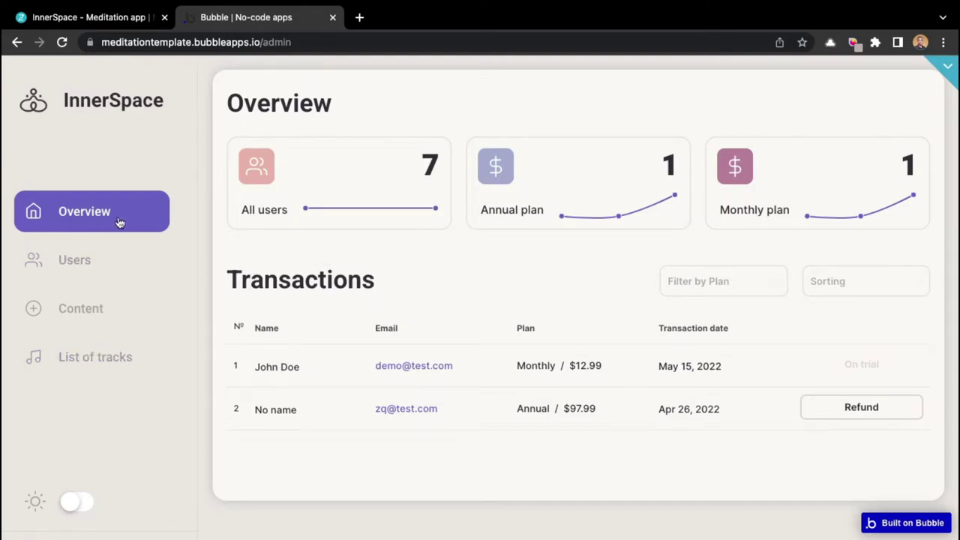
# Look through the admin dashboard's Users, Content and Overview sections, ending on Overview.
pyautogui.click(96, 273)
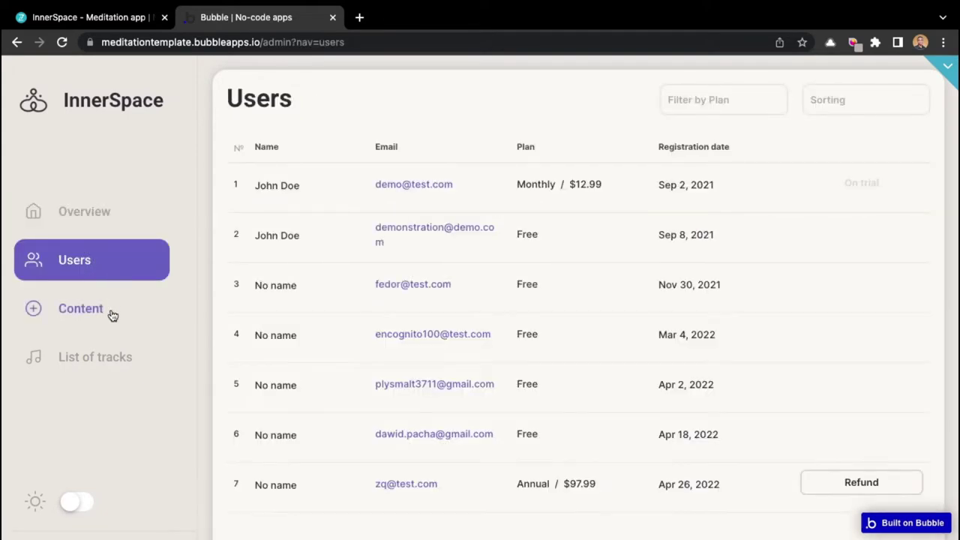
pyautogui.click(112, 314)
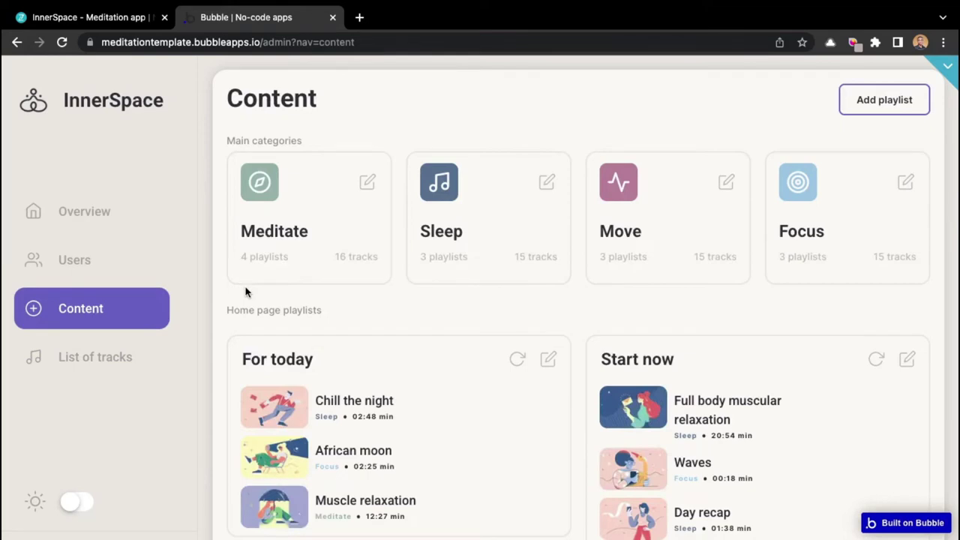
pyautogui.click(91, 213)
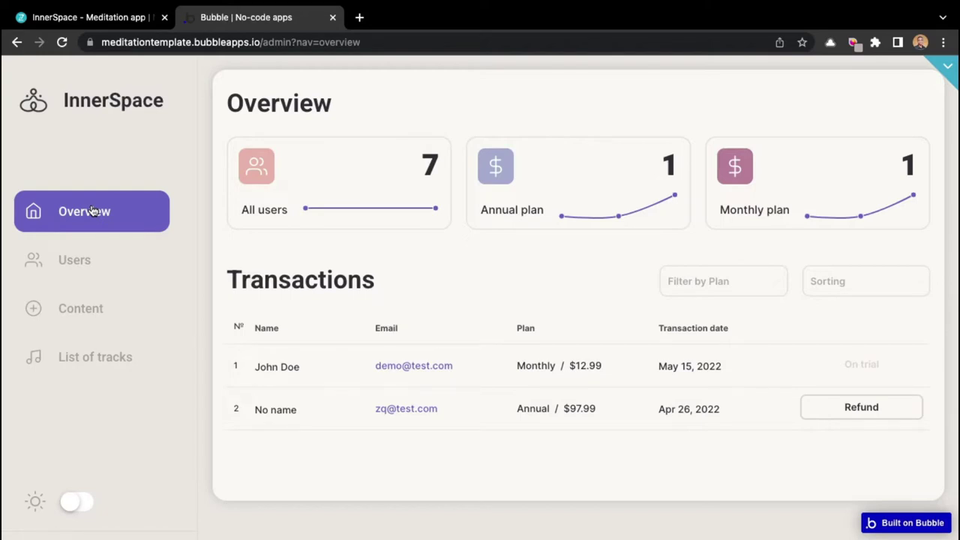
pyautogui.click(101, 259)
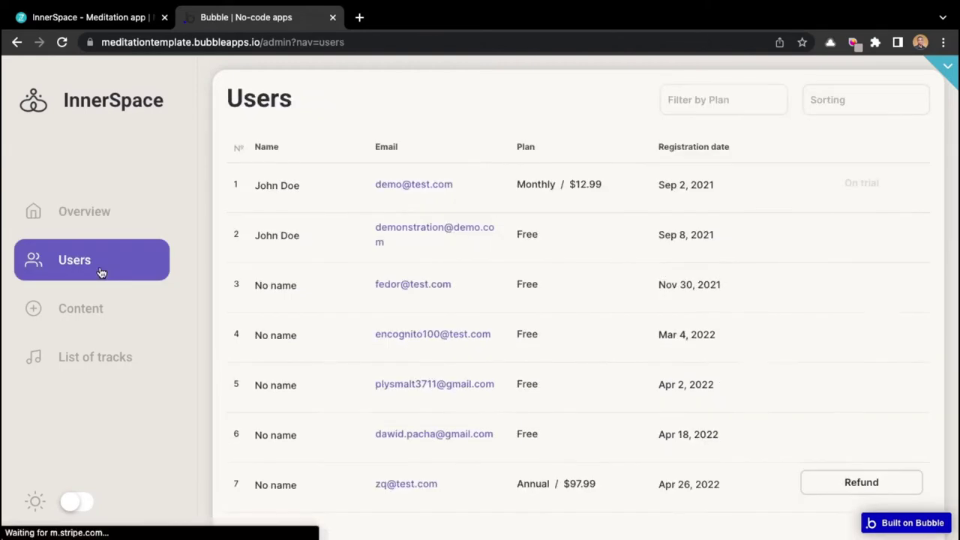
pyautogui.click(105, 300)
pyautogui.click(112, 219)
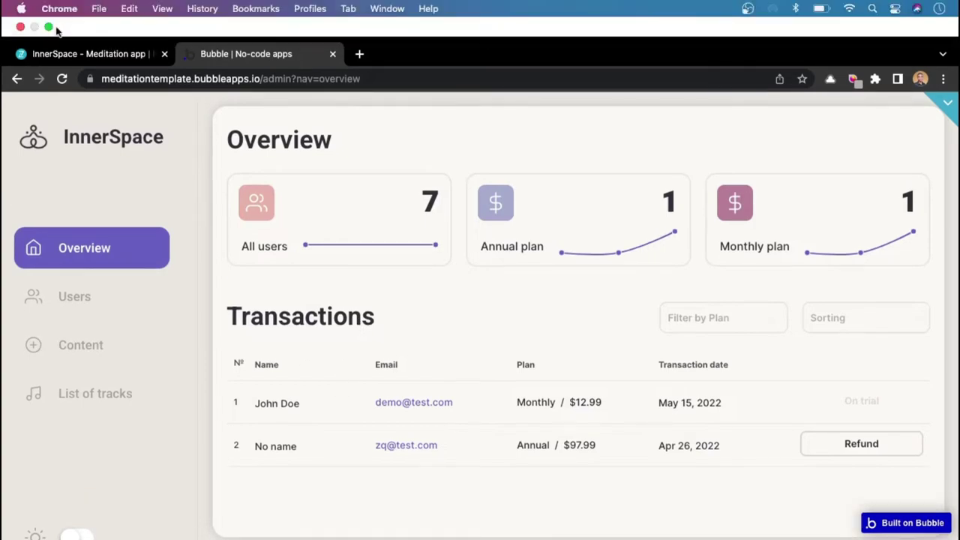
# Take the browser out of full screen, narrow it to phone width and examine the mobile Overview page down to its transactions.
pyautogui.click(48, 27)
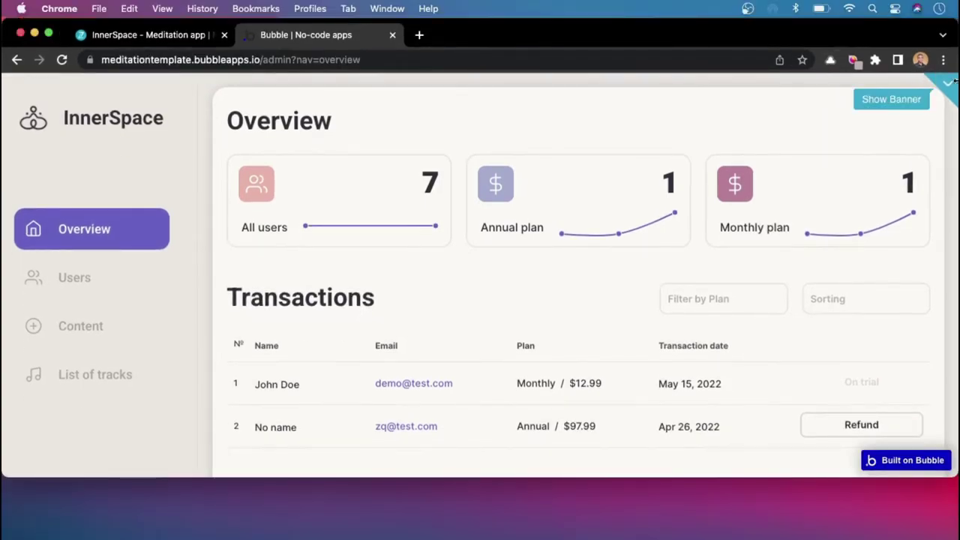
pyautogui.moveTo(953, 82); pyautogui.dragTo(235, 113)
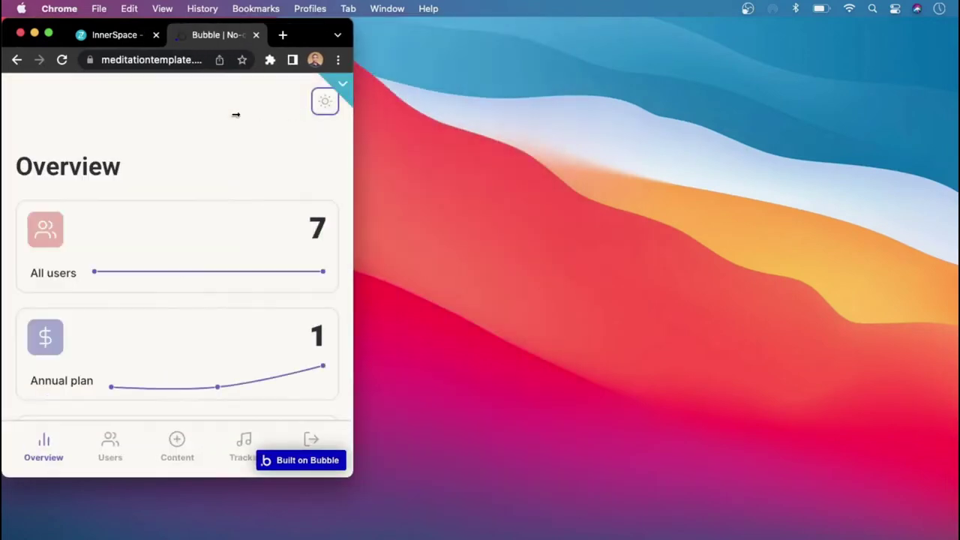
pyautogui.moveTo(303, 37); pyautogui.dragTo(527, 37)
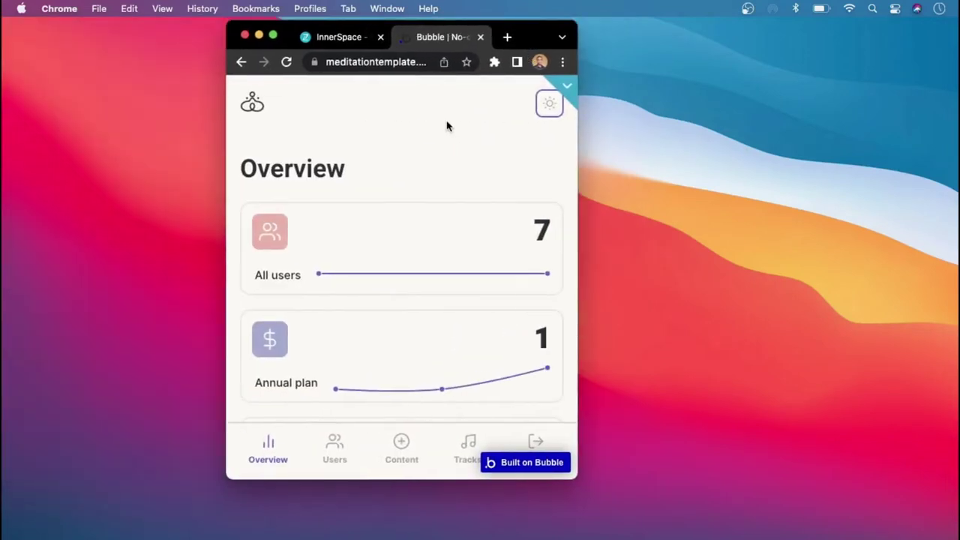
pyautogui.scroll(-10, 398, 278)
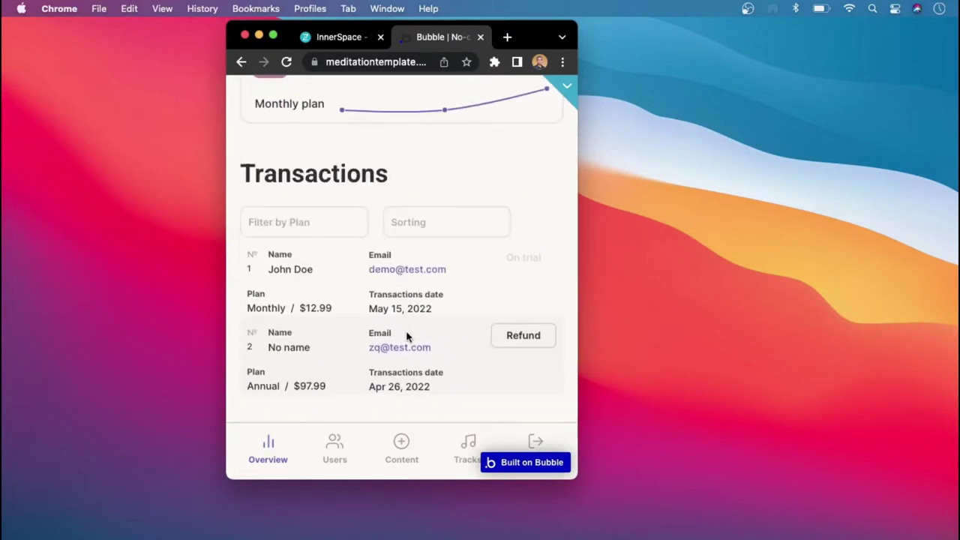
pyautogui.scroll(3, 407, 337)
pyautogui.scroll(-2, 407, 337)
pyautogui.scroll(-2, 407, 337)
# Widen the browser window to tablet width and check how the Overview, Users and Content sections adapt.
pyautogui.moveTo(578, 216); pyautogui.dragTo(954, 234)
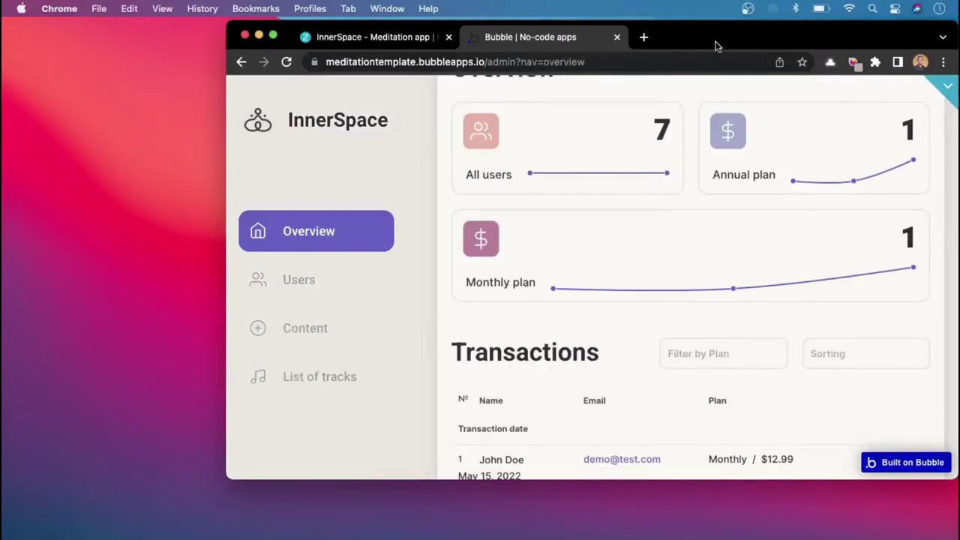
pyautogui.moveTo(717, 42); pyautogui.dragTo(556, 43)
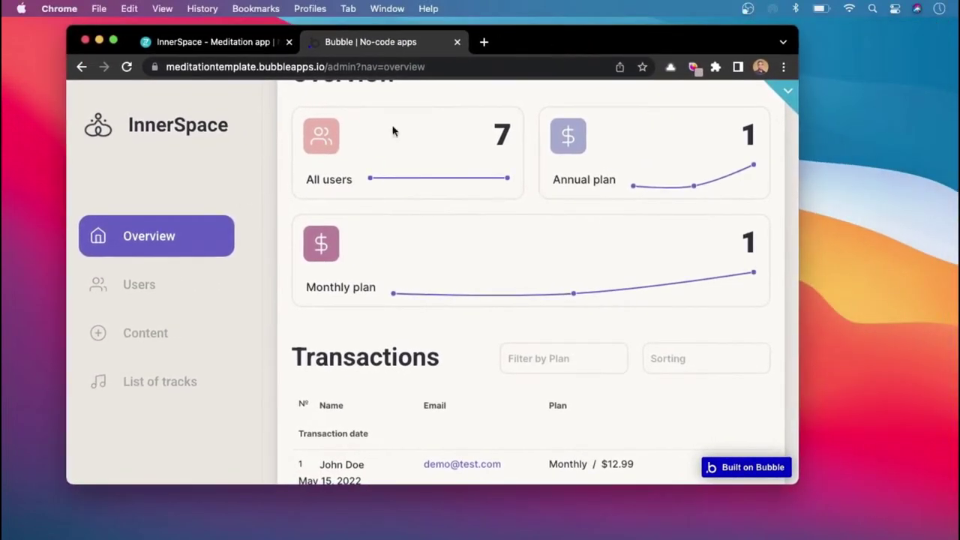
pyautogui.scroll(2, 172, 274)
pyautogui.click(157, 287)
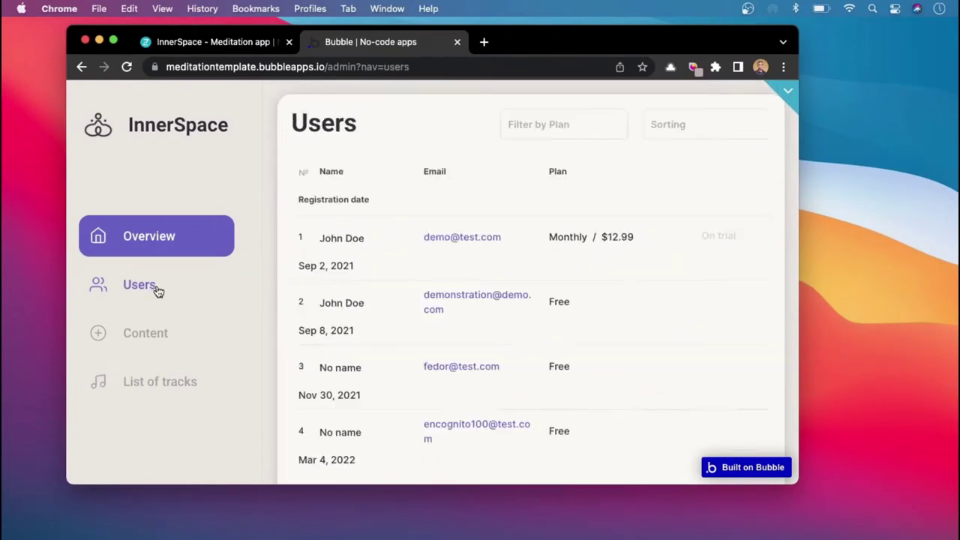
pyautogui.click(162, 330)
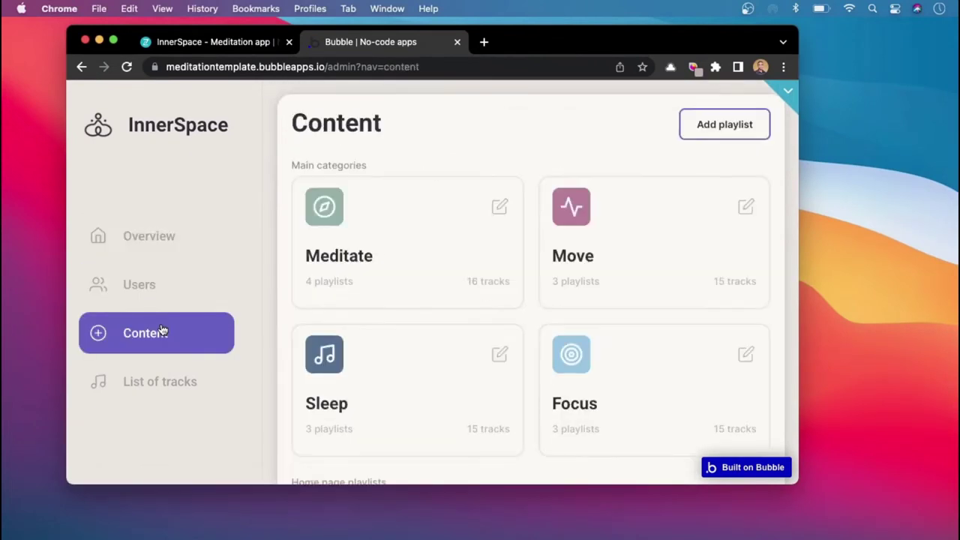
pyautogui.click(165, 237)
pyautogui.click(165, 284)
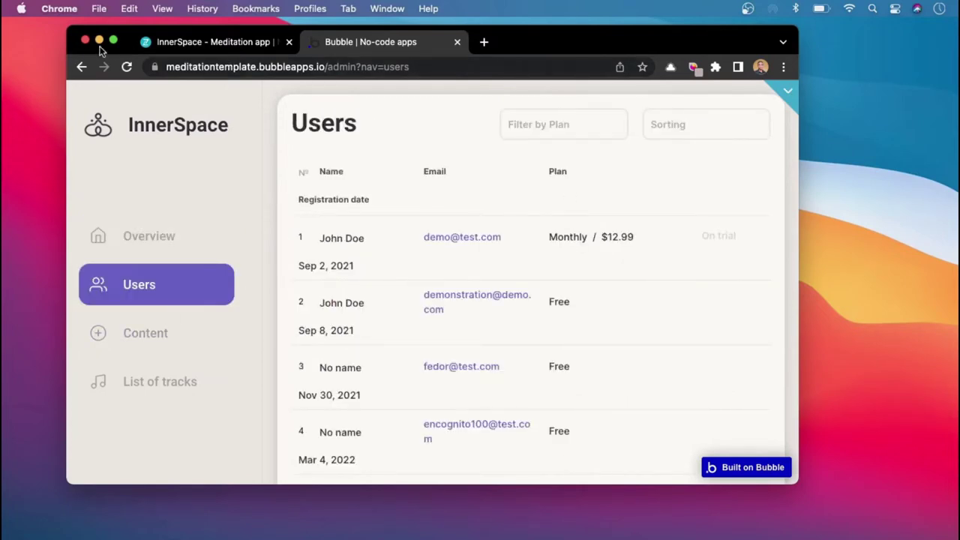
# Return the browser to full screen and show the dashboard's Overview section at desktop width.
pyautogui.click(113, 39)
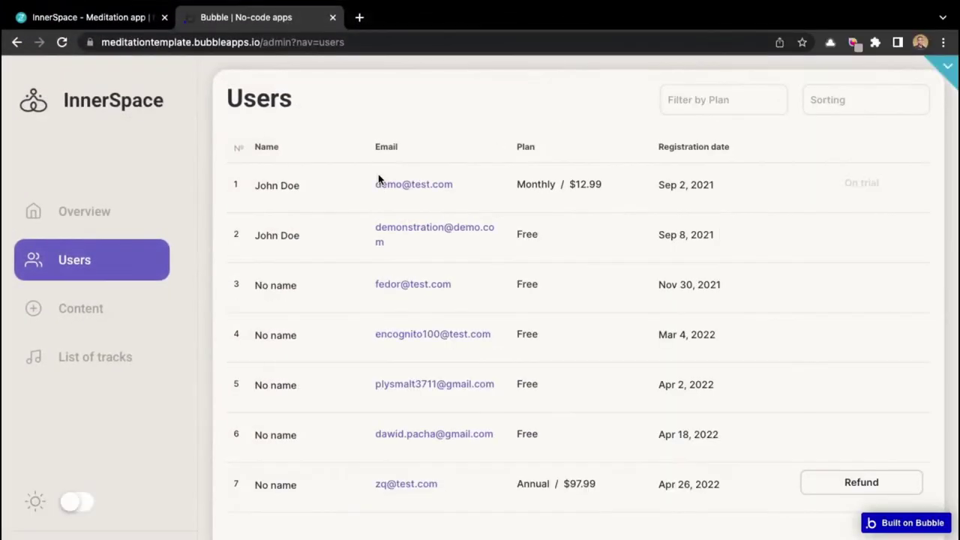
pyautogui.click(93, 223)
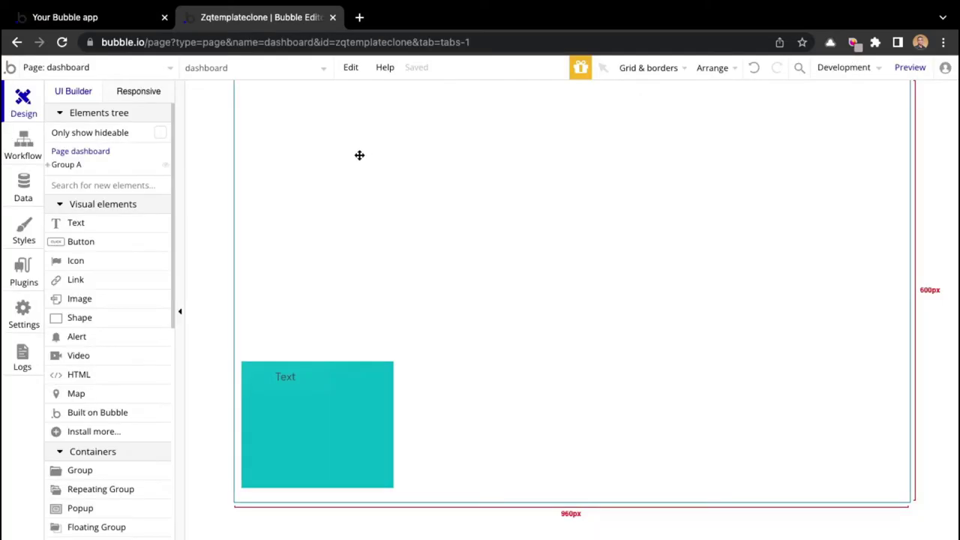
# Delete the teal Group A from the dashboard page in the Bubble editor.
pyautogui.rightClick(390, 153)
pyautogui.click(321, 192)
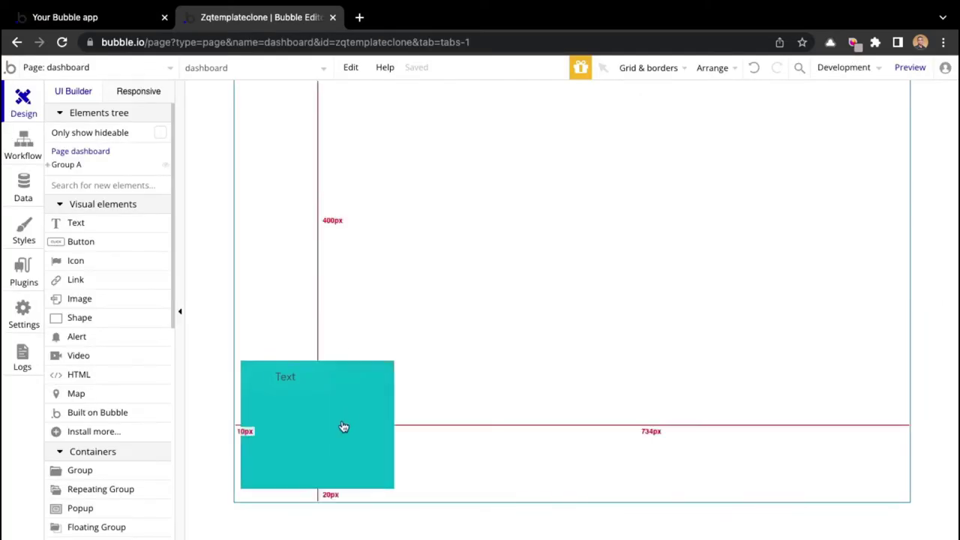
pyautogui.rightClick(344, 424)
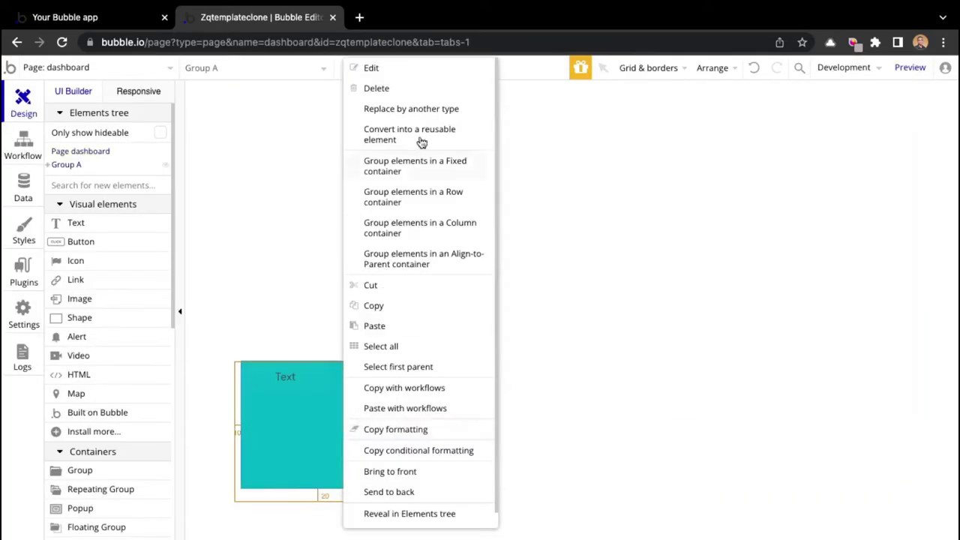
pyautogui.click(386, 87)
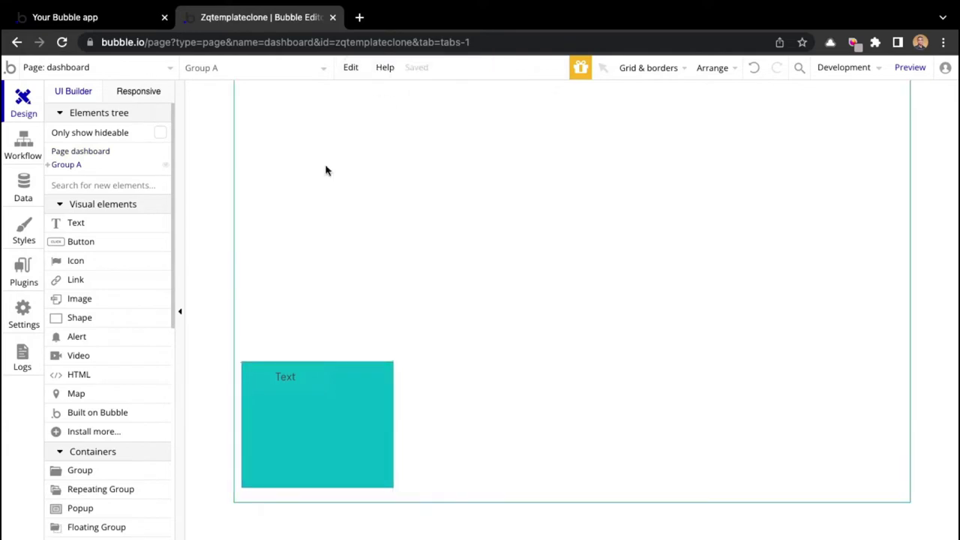
# Try the Row container layout on the dashboard page, and return the page to Align to parent.
pyautogui.doubleClick(445, 215)
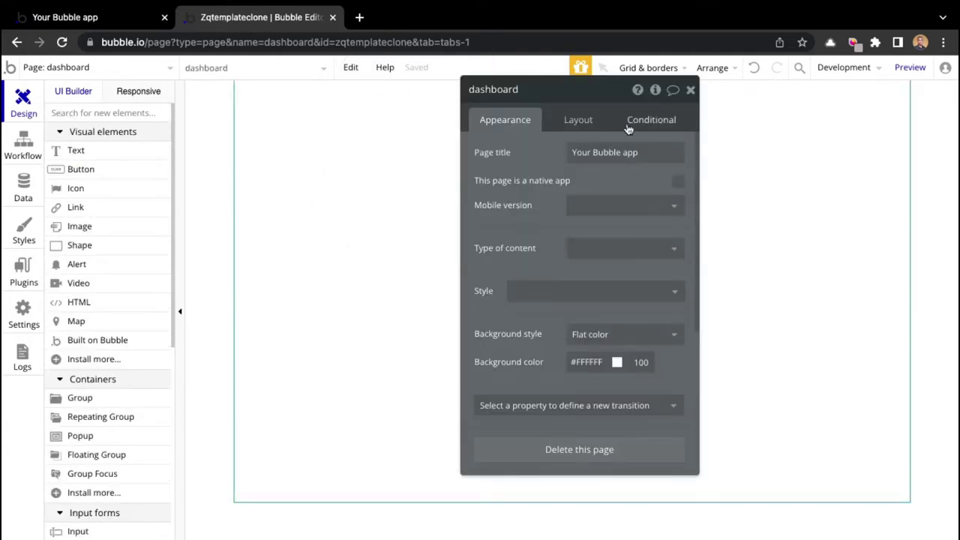
pyautogui.click(581, 119)
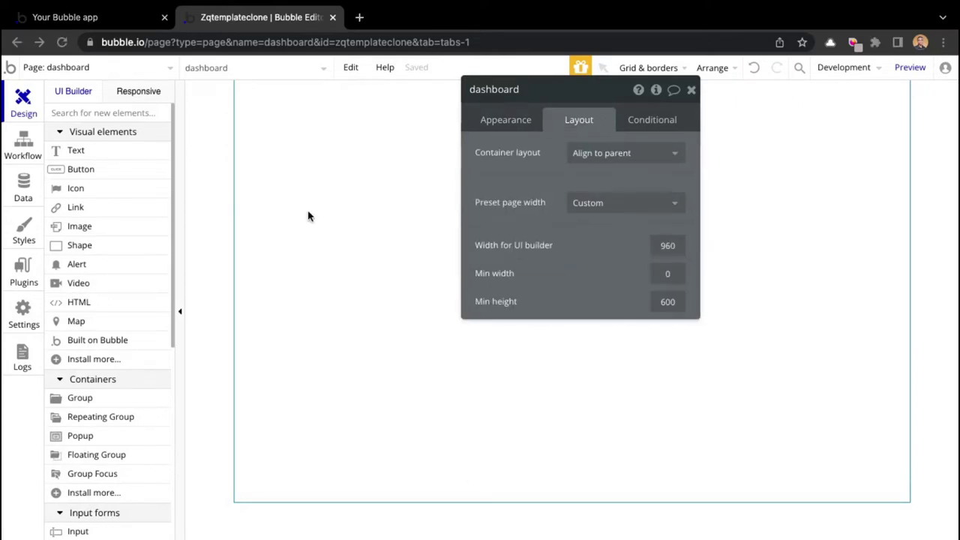
pyautogui.click(615, 155)
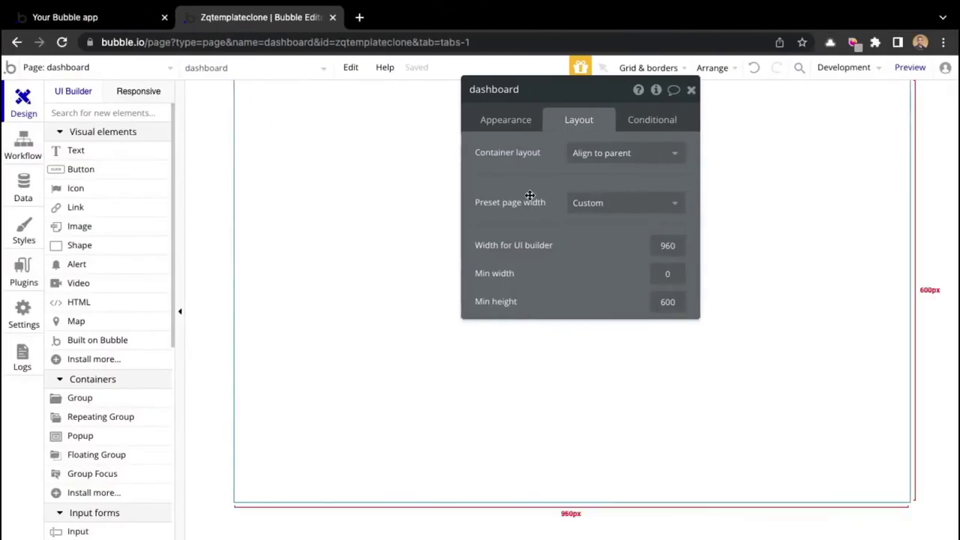
pyautogui.click(597, 154)
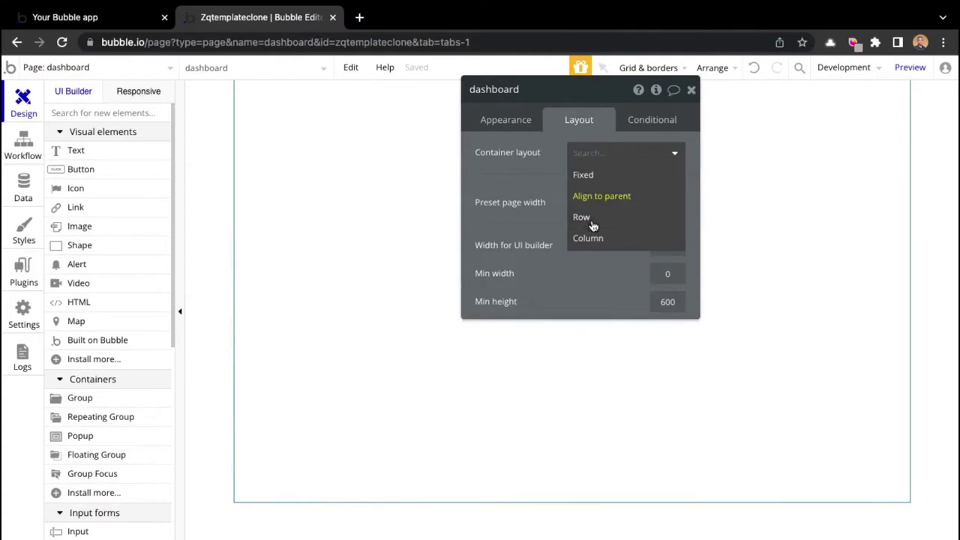
pyautogui.click(592, 223)
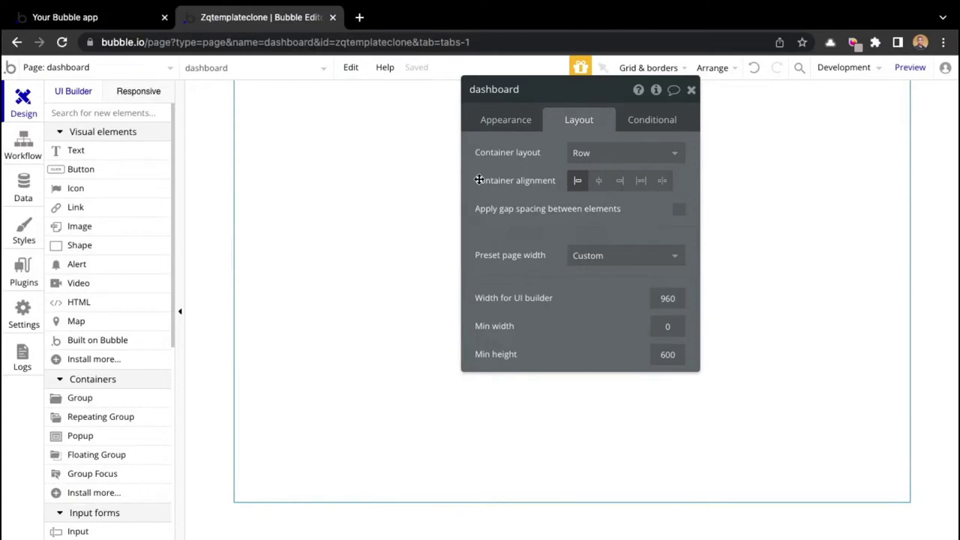
pyautogui.click(601, 155)
pyautogui.click(598, 197)
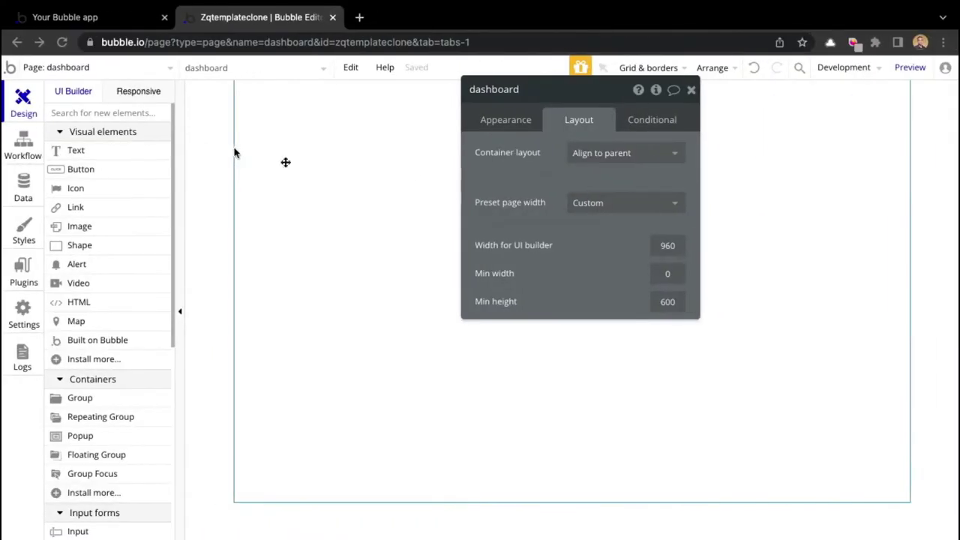
# Draw a group about 215 by 175 px on the dashboard page, try right alignment, and center it within its parent.
pyautogui.click(93, 399)
pyautogui.moveTo(285, 221); pyautogui.dragTo(438, 347)
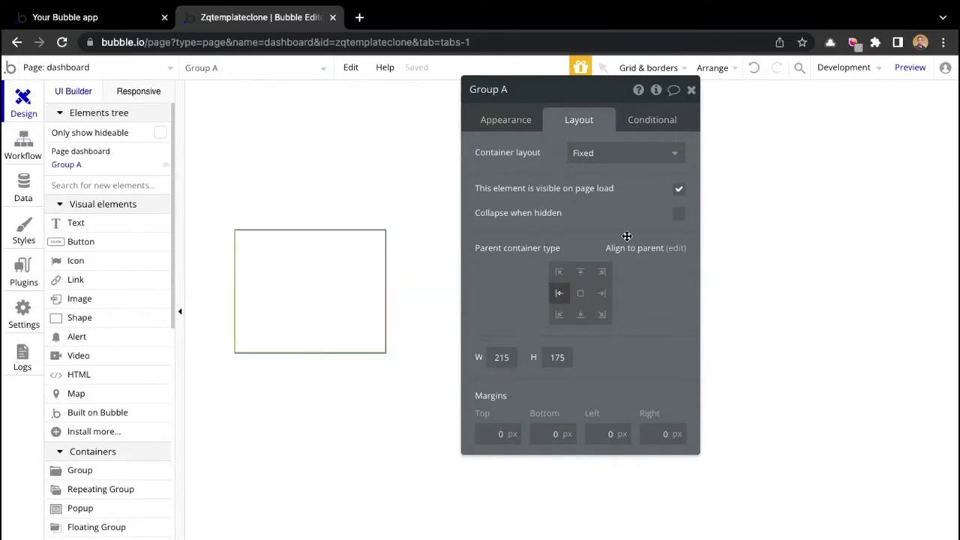
pyautogui.click(598, 295)
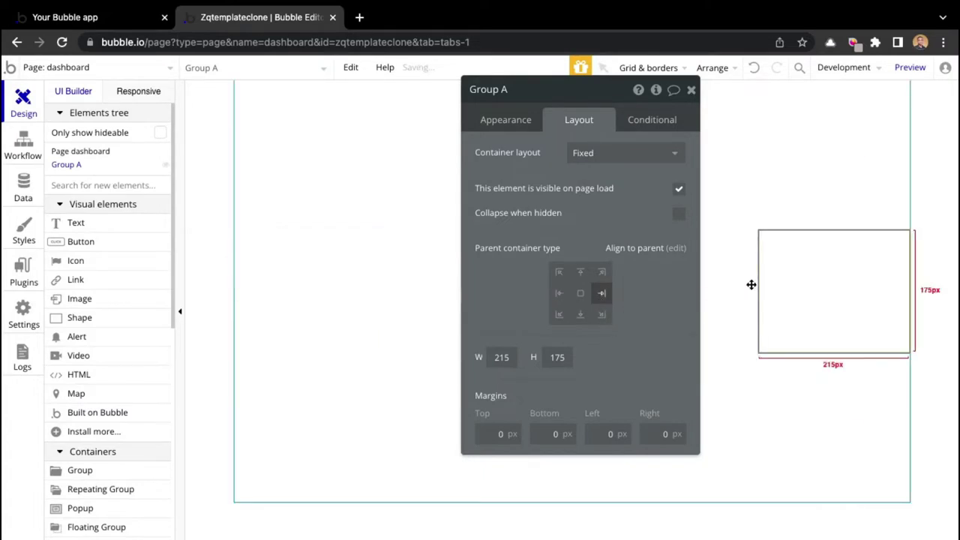
pyautogui.click(580, 293)
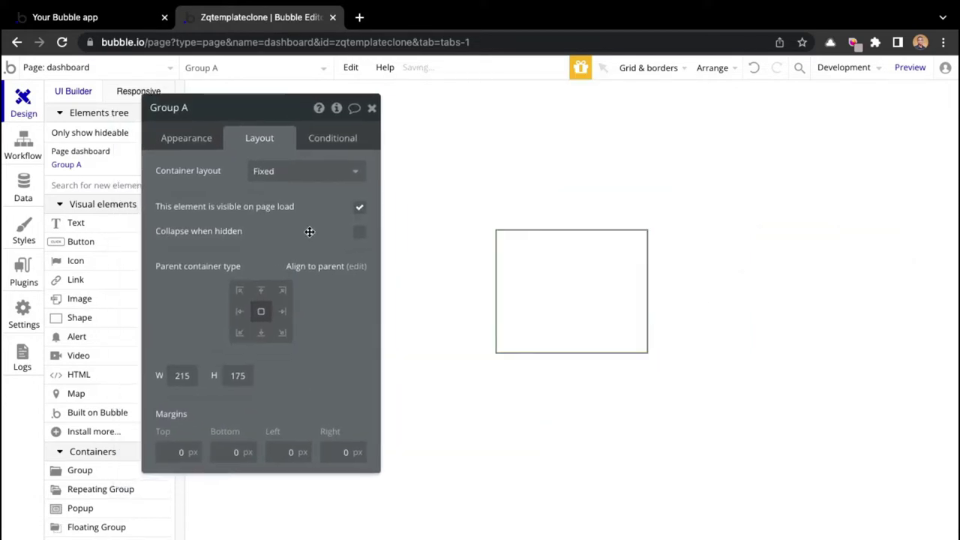
# Delete the centered Group A from the dashboard page and open the page's layout properties.
pyautogui.rightClick(555, 261)
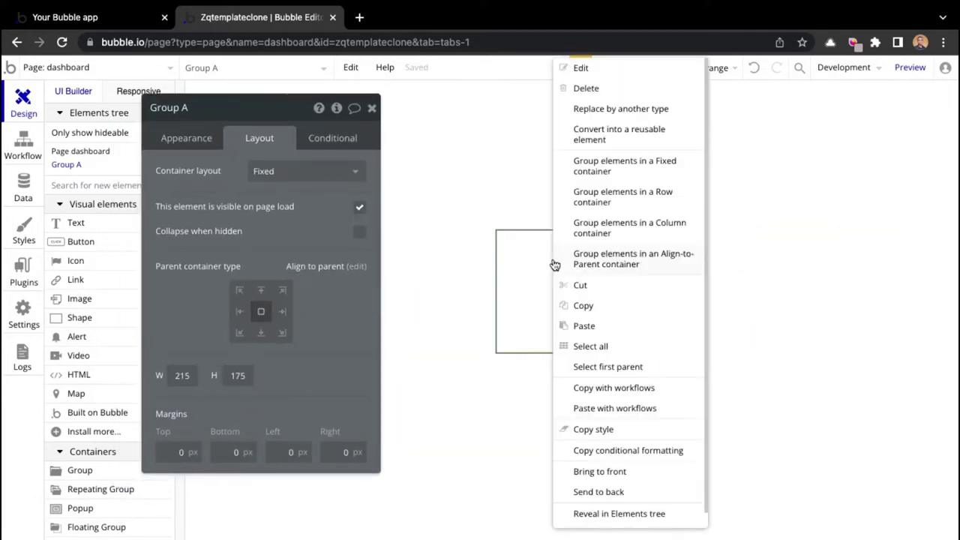
pyautogui.click(586, 89)
pyautogui.doubleClick(520, 150)
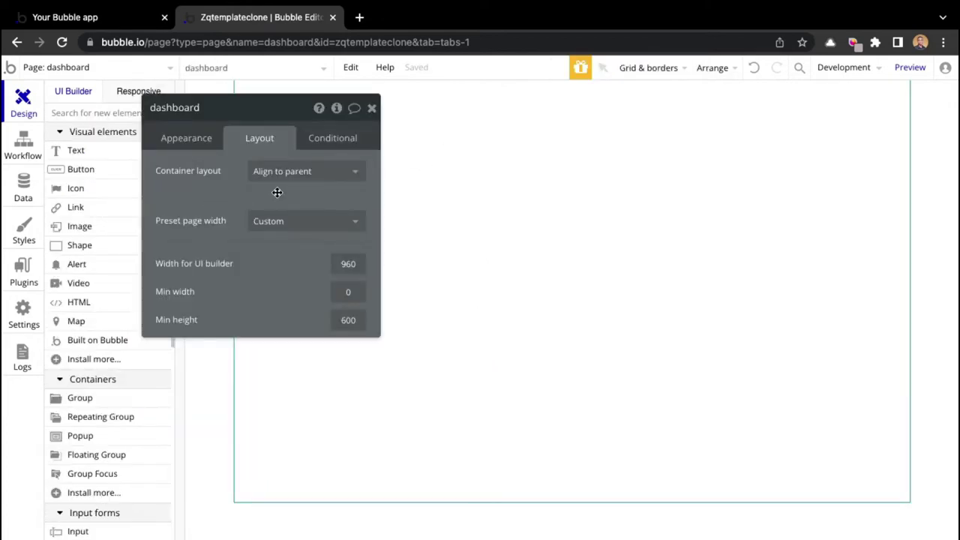
pyautogui.moveTo(277, 192); pyautogui.dragTo(549, 234)
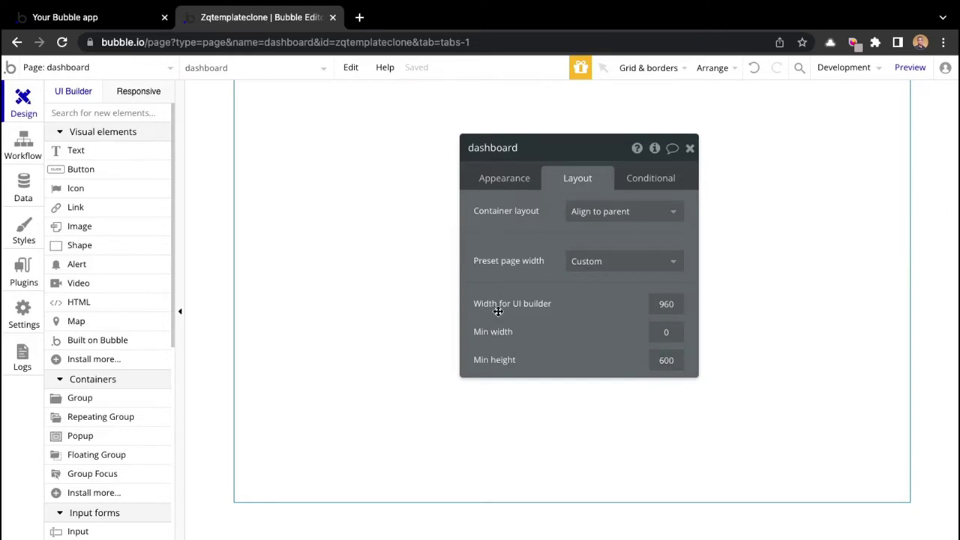
# Set the dashboard page's UI builder width to 1280 and its minimum width to 320.
pyautogui.doubleClick(659, 304)
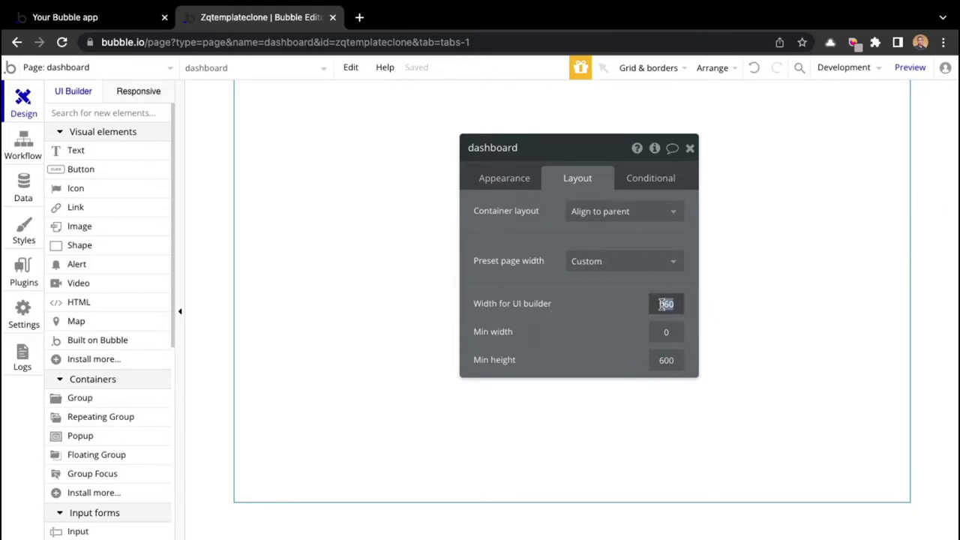
pyautogui.write('1')
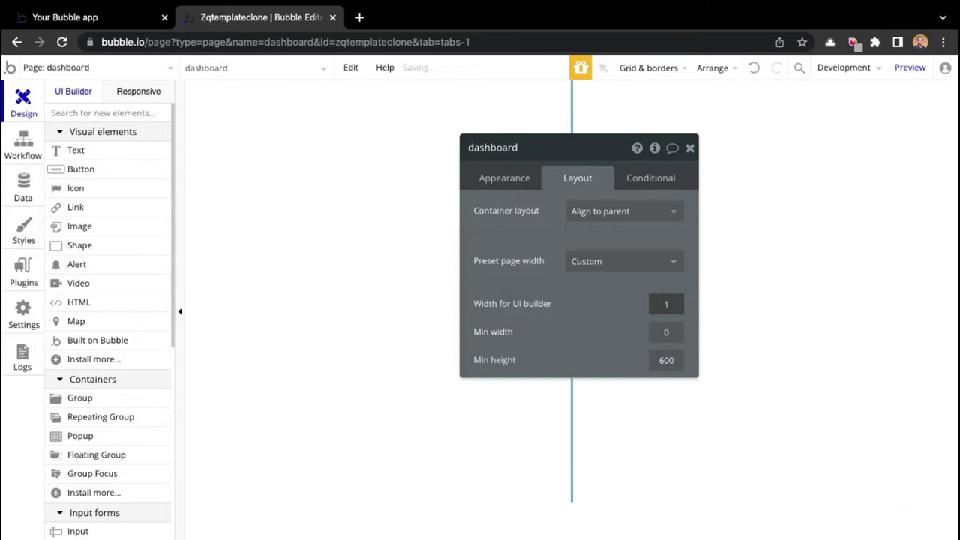
pyautogui.write('280')
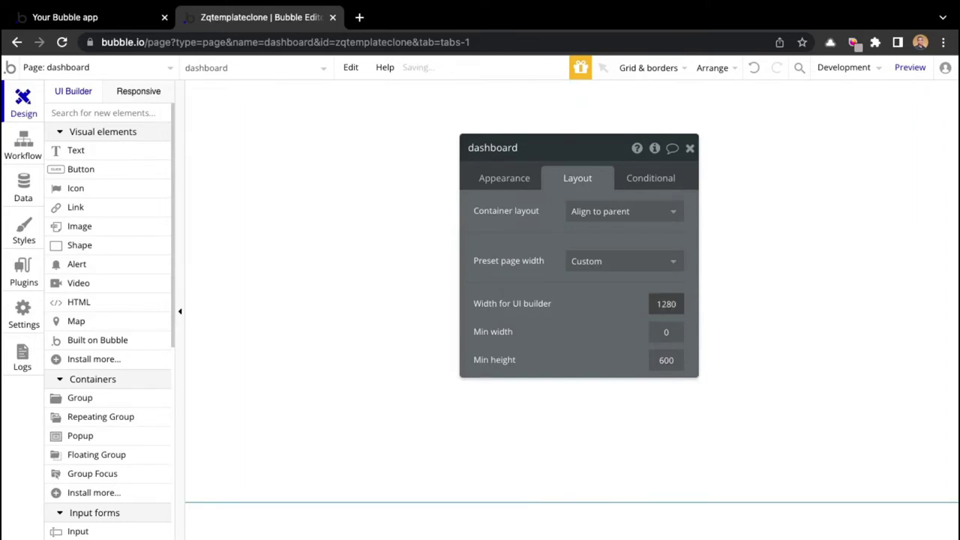
pyautogui.doubleClick(671, 332)
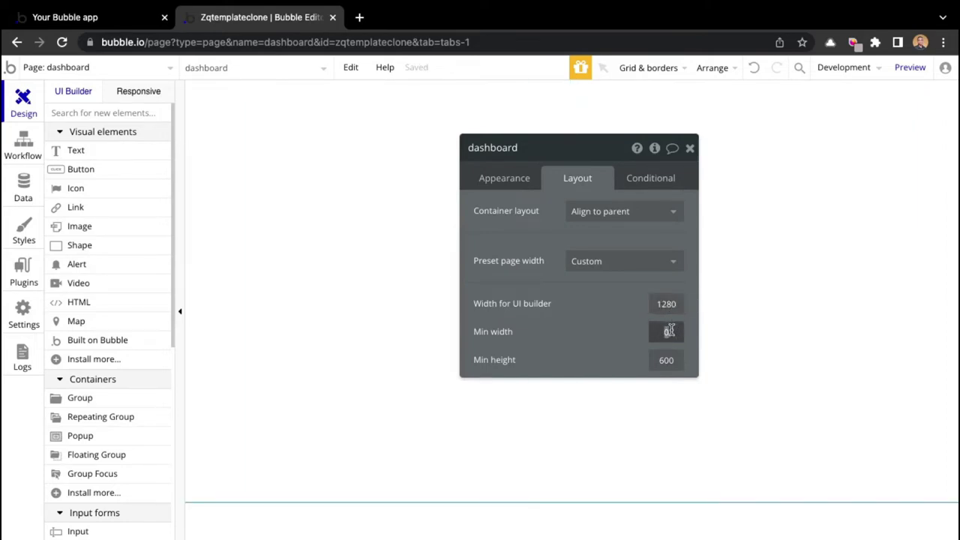
pyautogui.write('320')
# Set the dashboard page's minimum height to 1200.
pyautogui.doubleClick(666, 360)
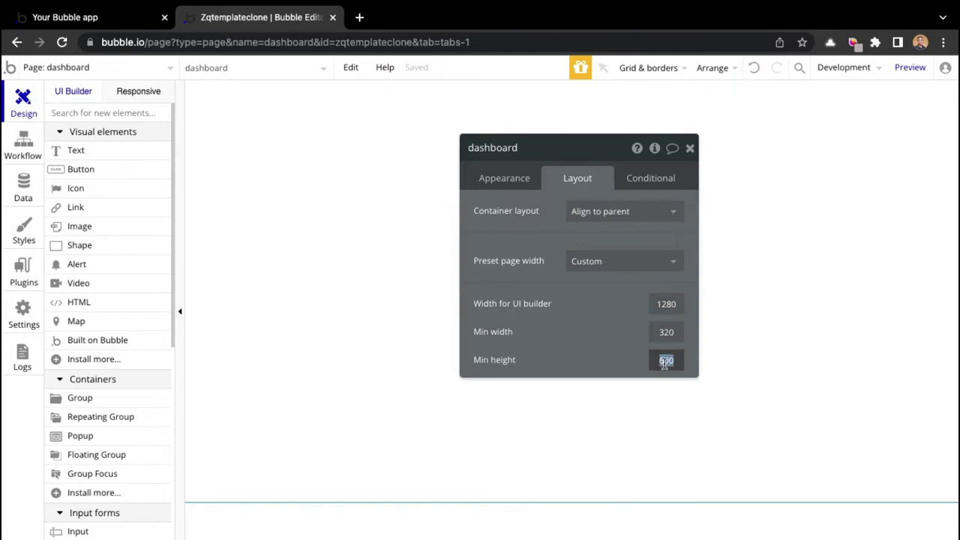
pyautogui.write('1')
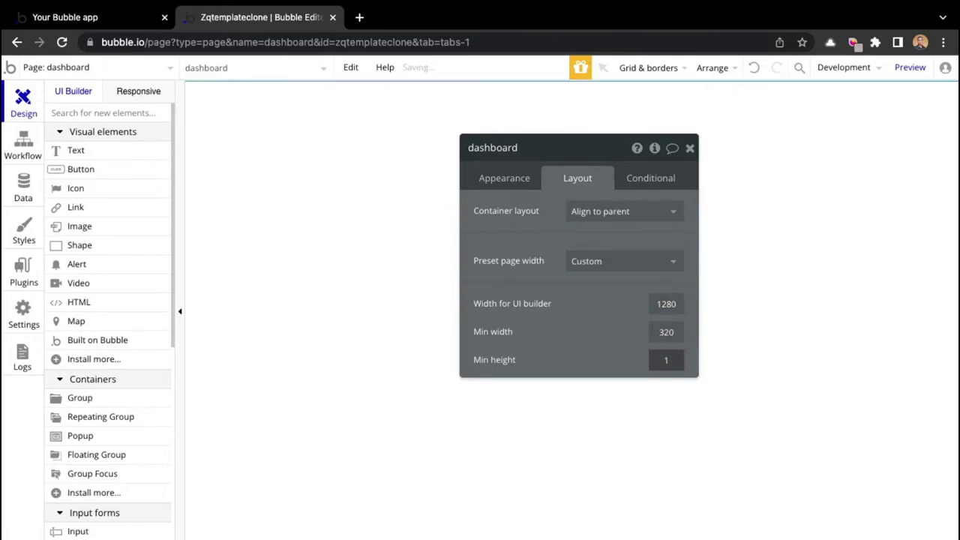
pyautogui.write('200')
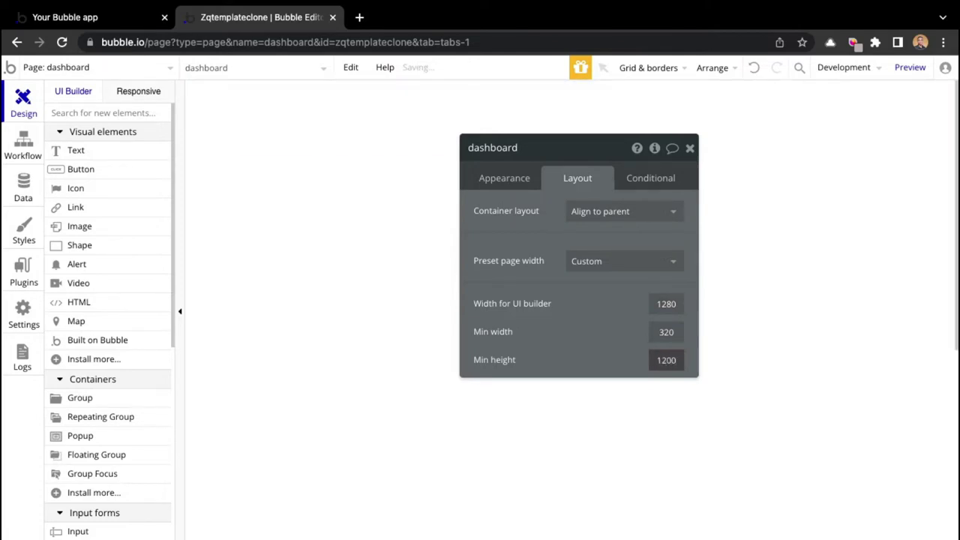
pyautogui.click(603, 337)
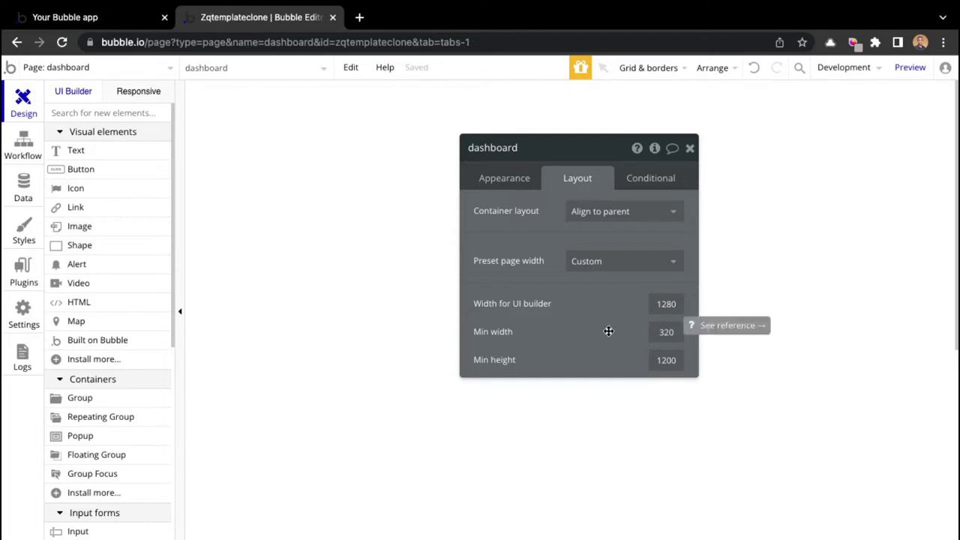
pyautogui.doubleClick(675, 303)
pyautogui.click(673, 313)
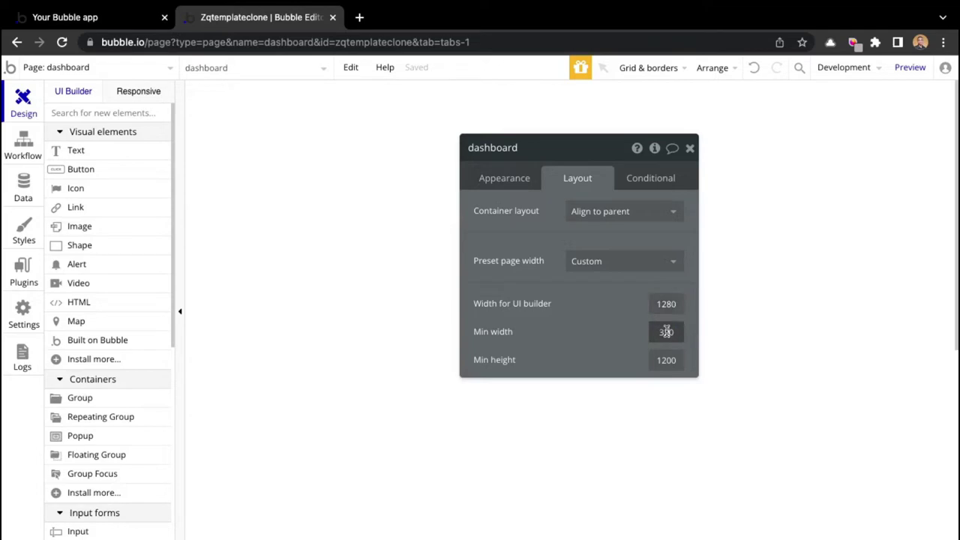
pyautogui.doubleClick(665, 331)
pyautogui.hotkey('shift', 'Tab')
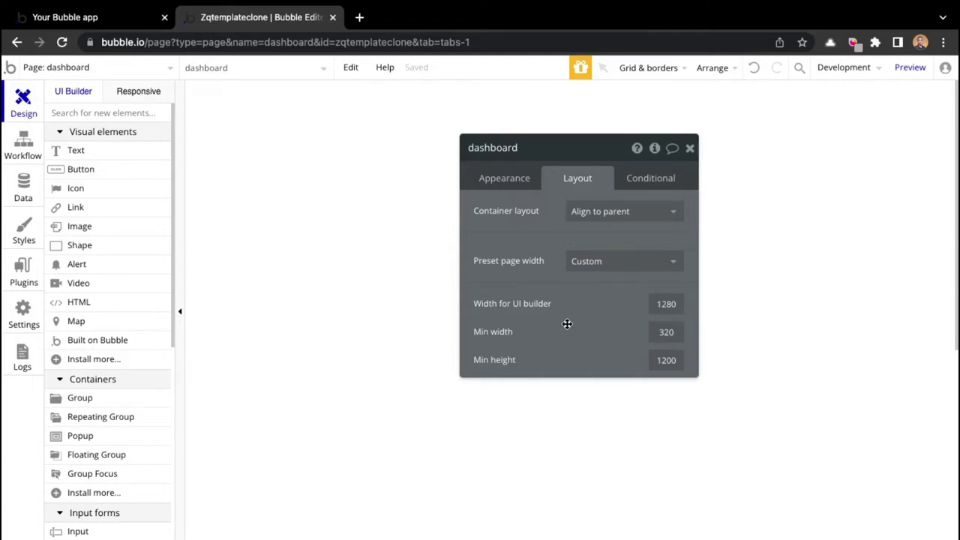
pyautogui.moveTo(575, 322)
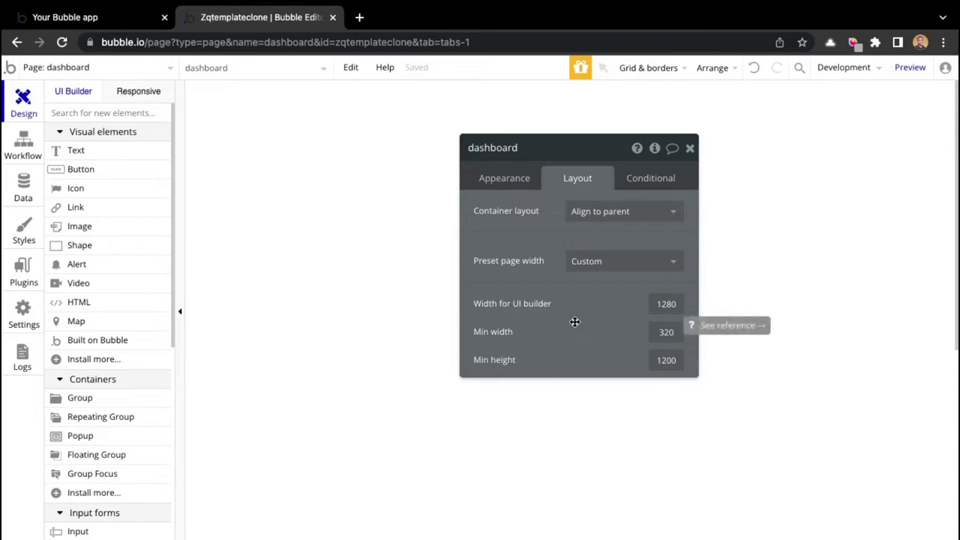
pyautogui.click(689, 148)
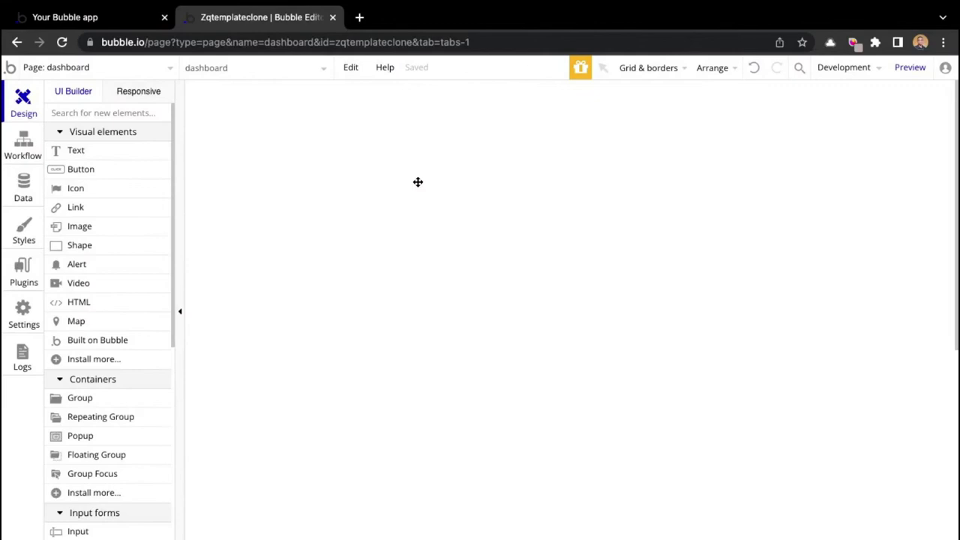
# Set the dashboard page's flat background color to #Eae6e1 and close its properties.
pyautogui.doubleClick(418, 181)
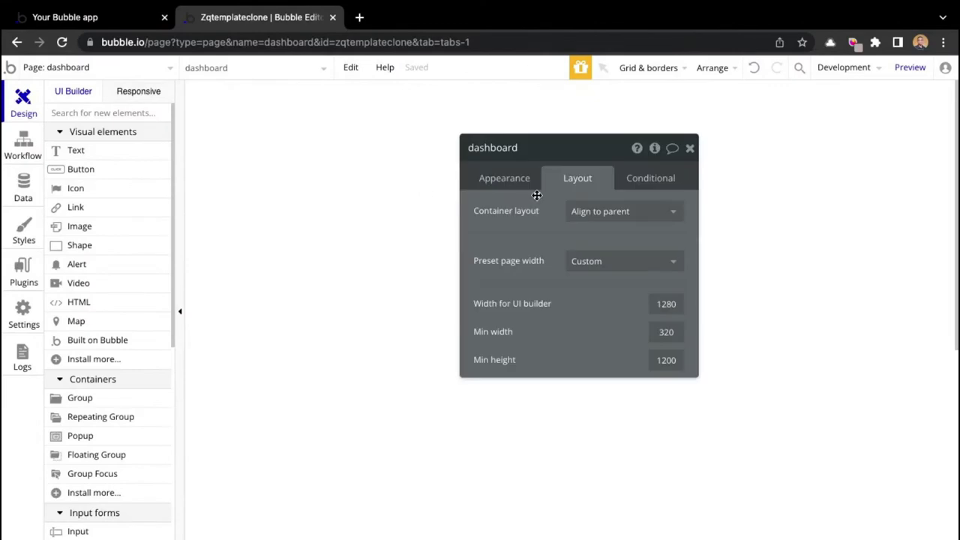
pyautogui.click(511, 179)
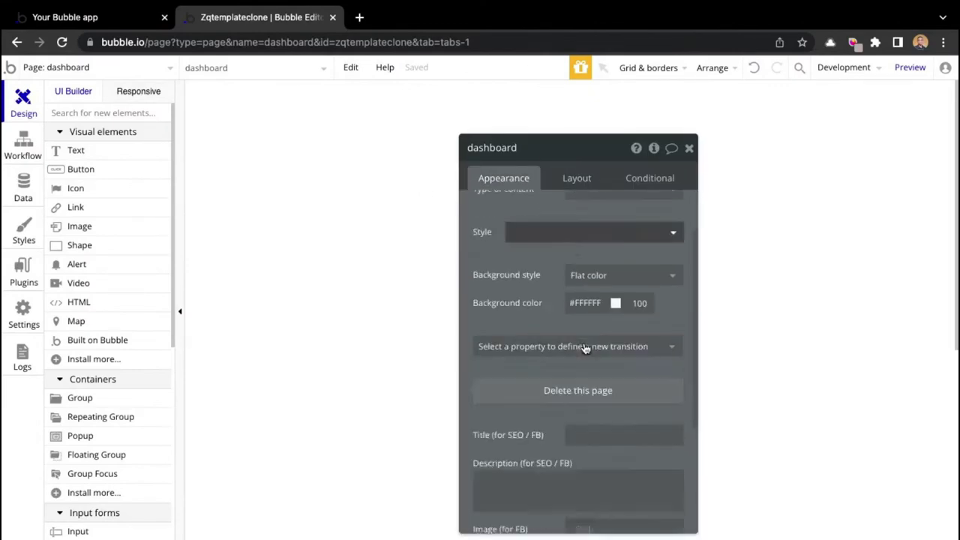
pyautogui.scroll(-1, 585, 345)
pyautogui.scroll(1, 585, 341)
pyautogui.click(591, 305)
pyautogui.press('Escape')
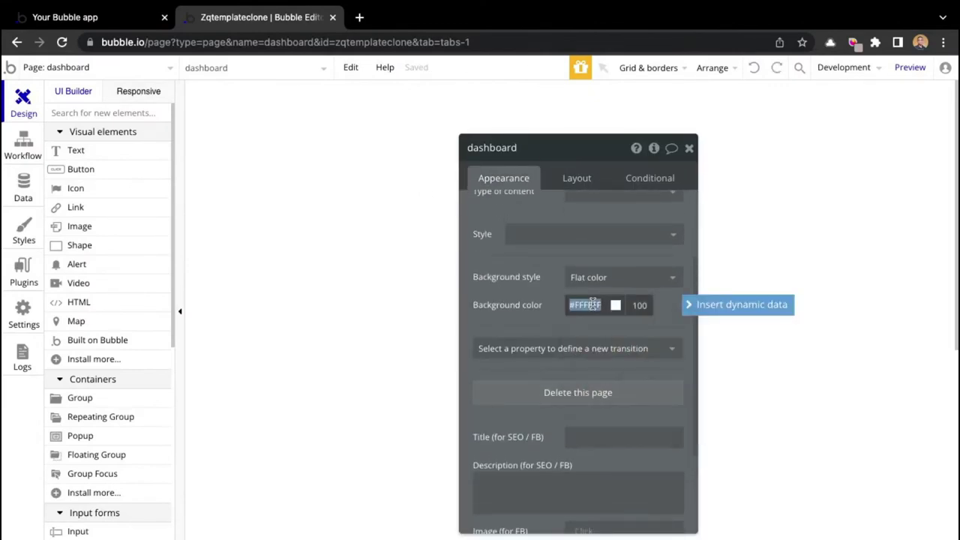
pyautogui.write('#Ea')
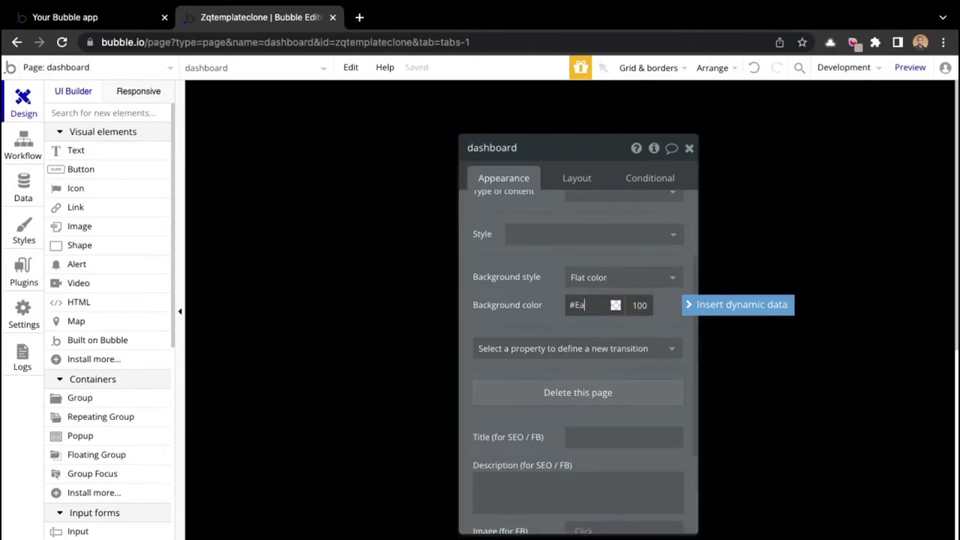
pyautogui.write('e6e1')
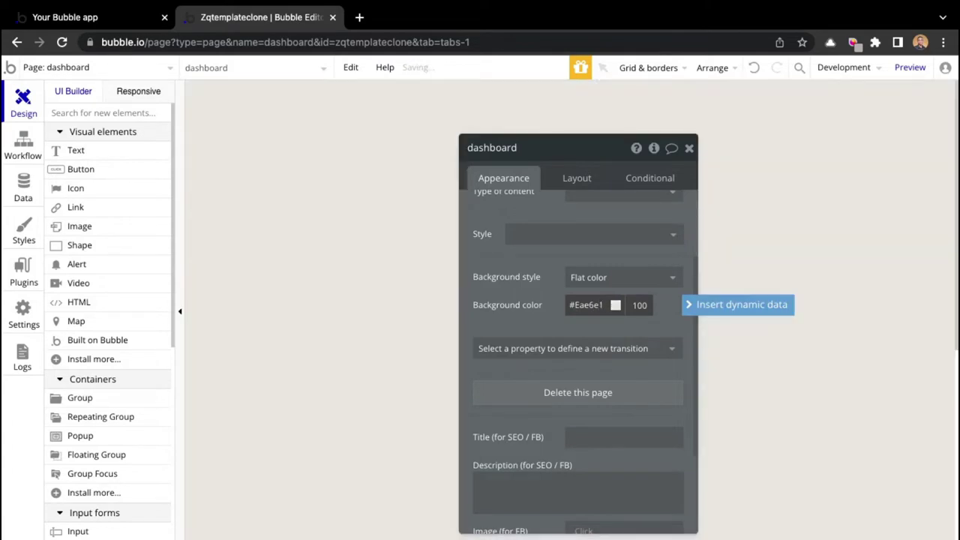
pyautogui.click(497, 296)
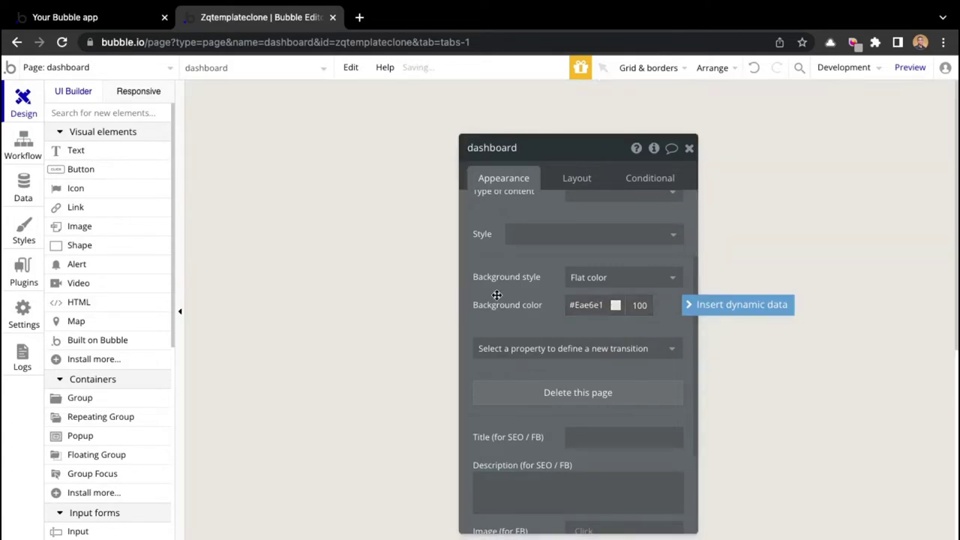
pyautogui.click(688, 148)
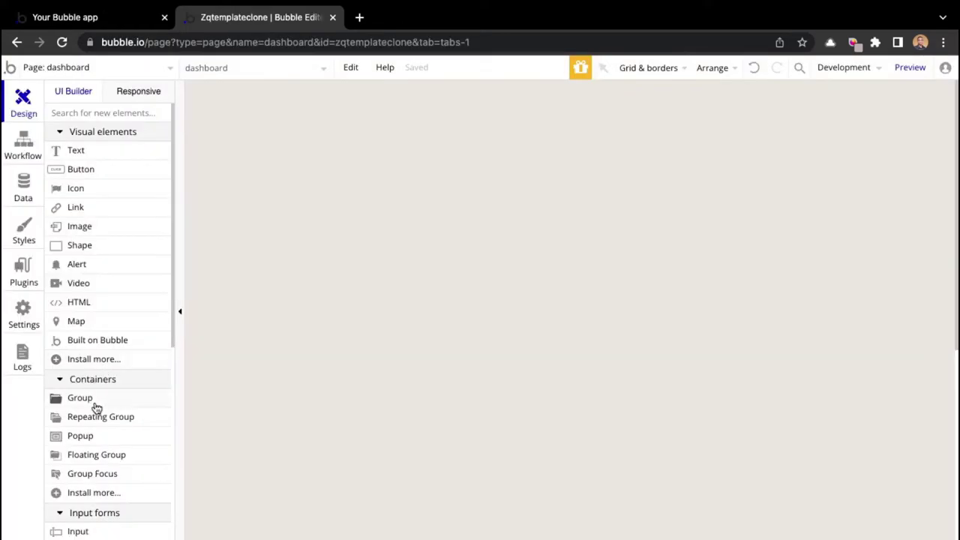
# Draw a group about 326 by 549 px on the dashboard page and align it to the middle of its parent's left edge.
pyautogui.click(95, 404)
pyautogui.moveTo(204, 96); pyautogui.dragTo(434, 483)
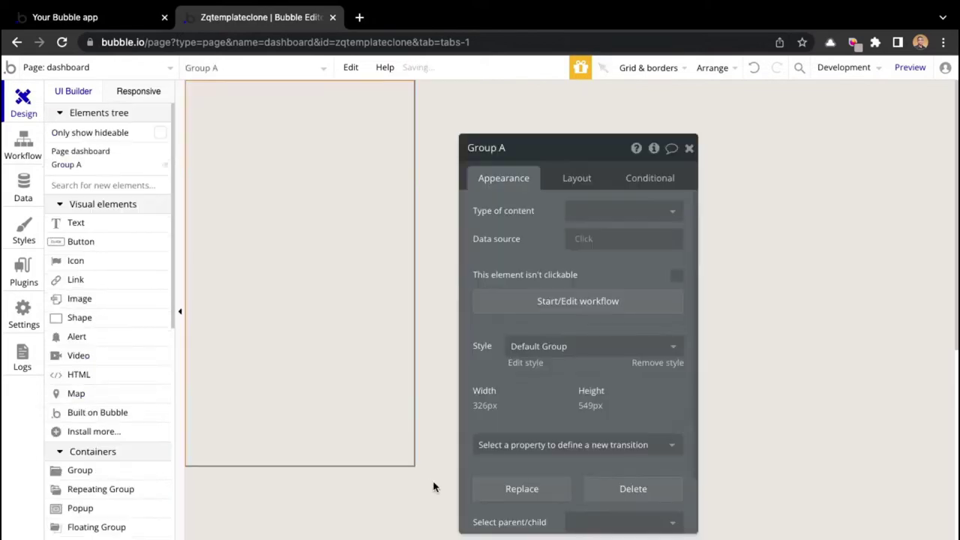
pyautogui.click(577, 179)
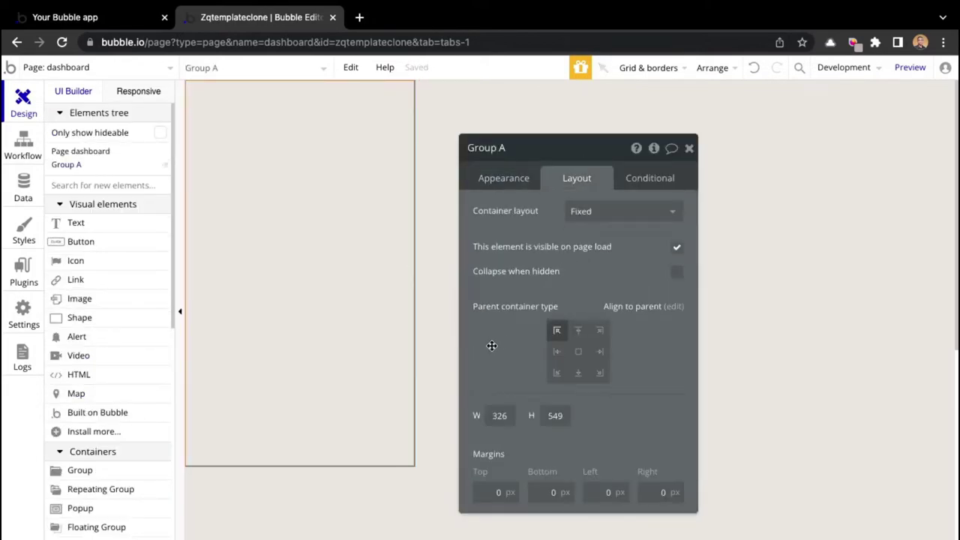
pyautogui.click(554, 353)
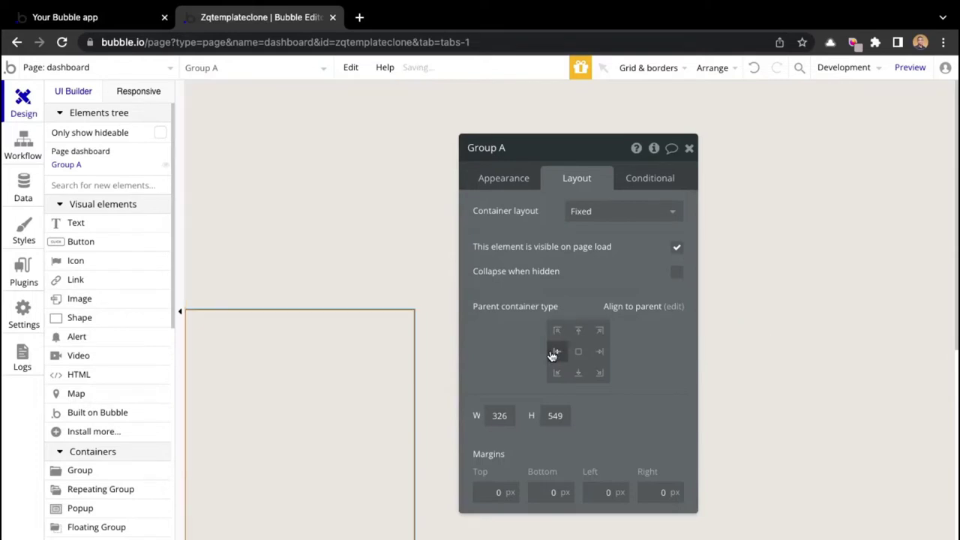
pyautogui.moveTo(525, 333); pyautogui.dragTo(594, 330)
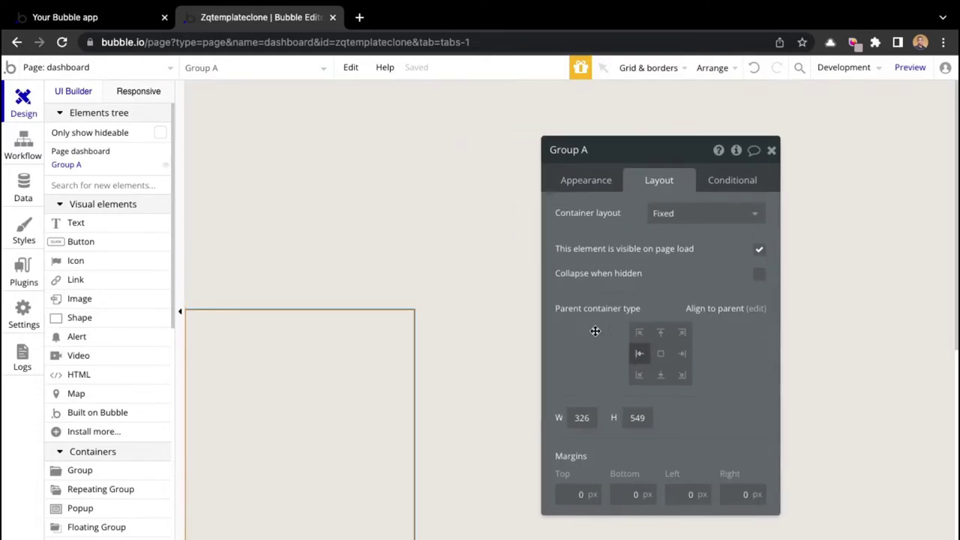
pyautogui.scroll(-3, 303, 341)
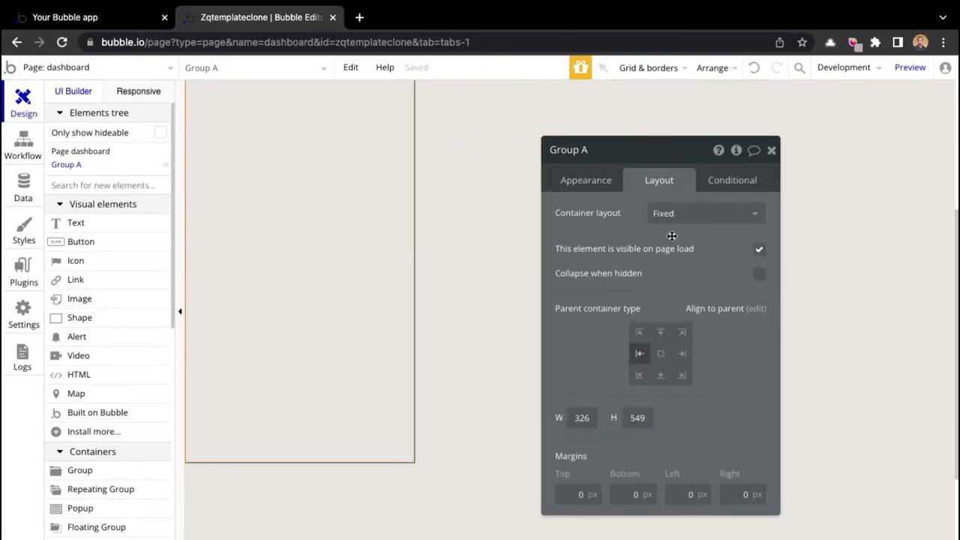
pyautogui.scroll(3, 408, 243)
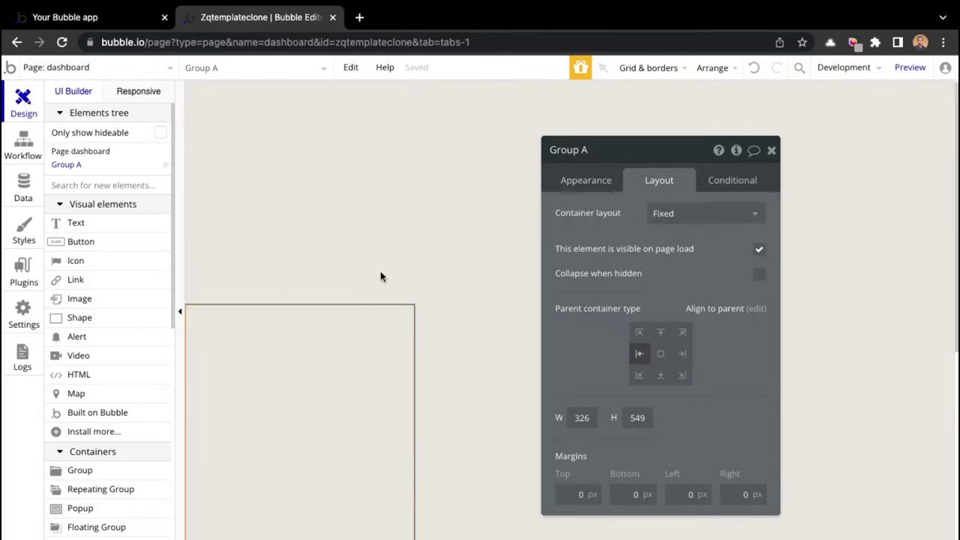
pyautogui.scroll(-2, 380, 276)
# Check the sidebar in the InnerSpace admin dashboard for reference, and set Group A's container layout to Column in the Bubble editor.
pyautogui.click(674, 215)
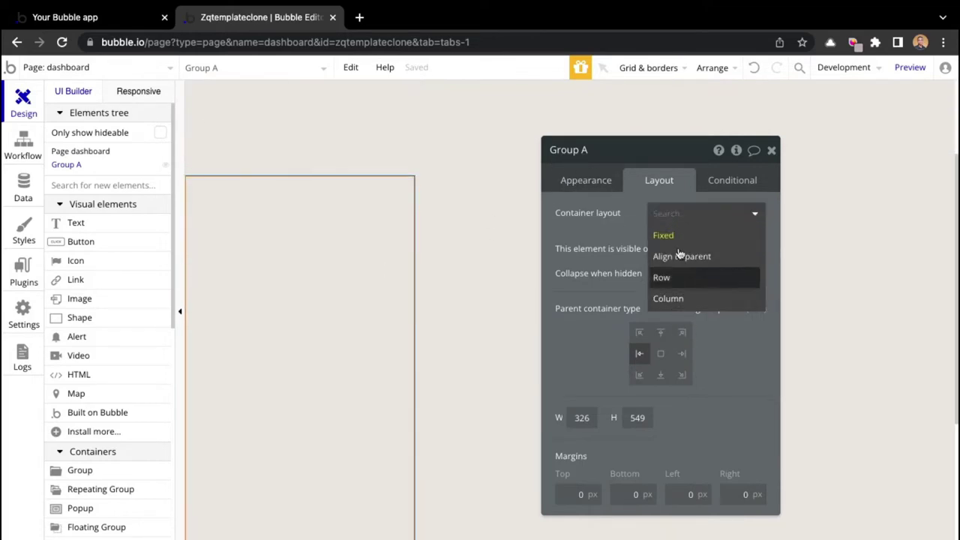
pyautogui.click(623, 245)
pyautogui.hotkey('ctrl', 'Left')
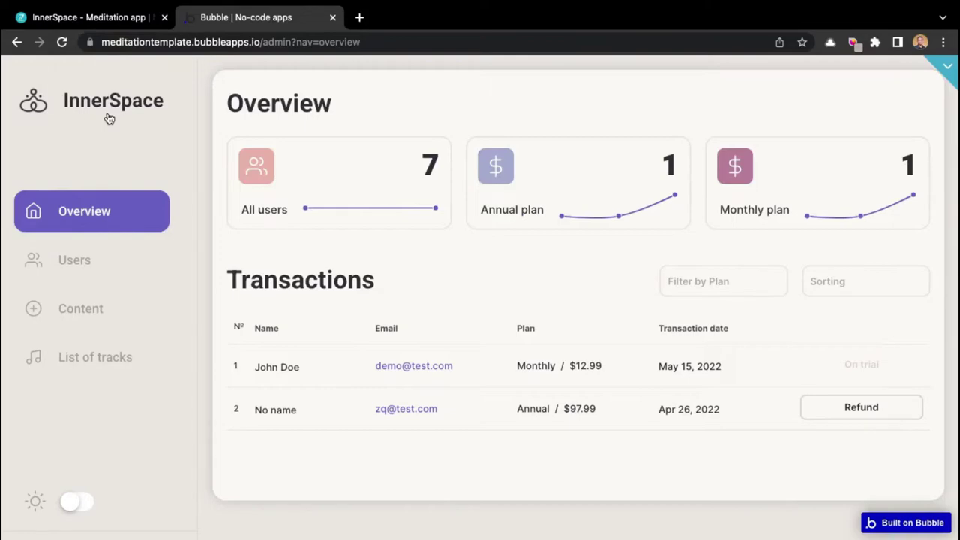
pyautogui.hotkey('ctrl', 'Right')
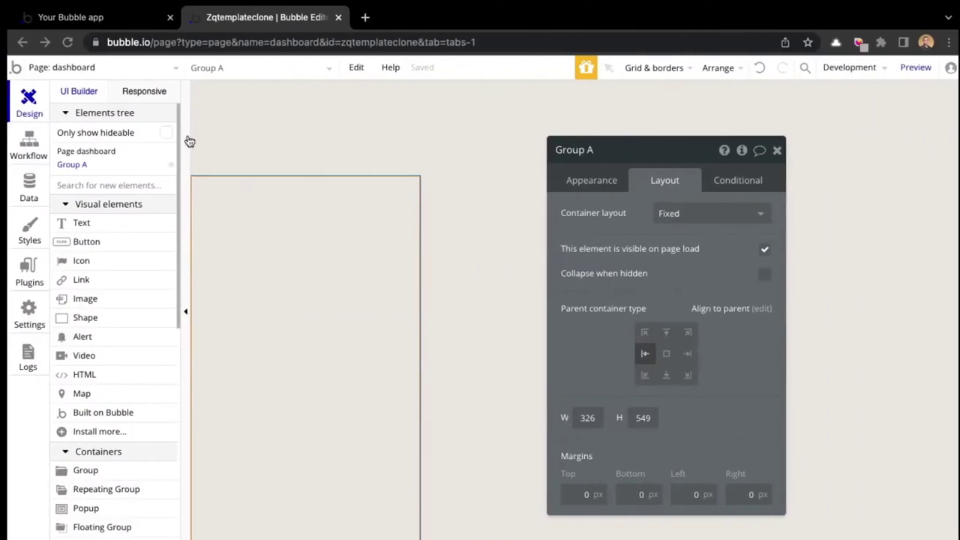
pyautogui.click(666, 212)
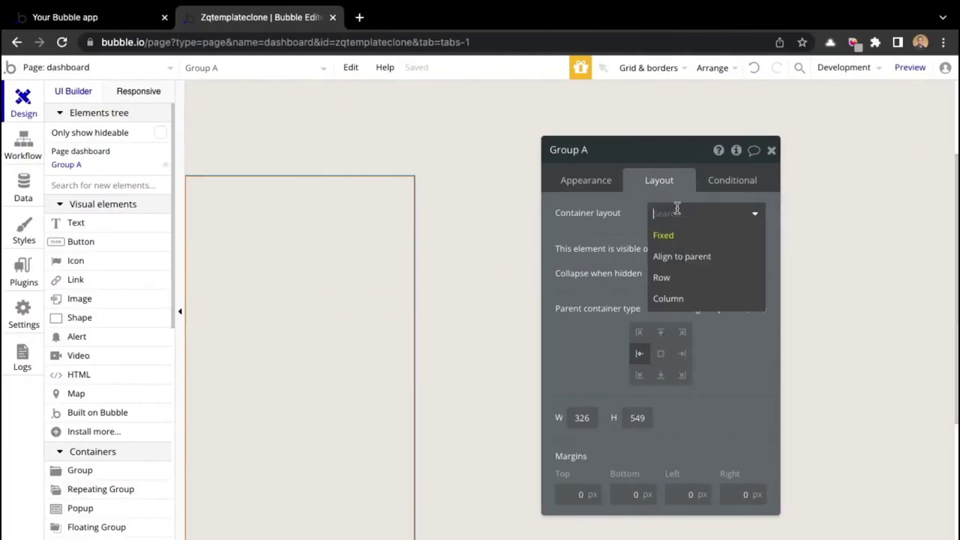
pyautogui.click(669, 299)
# Make Group A fixed-height, set its height to 100%, and check the group's extent down the page before closing its properties.
pyautogui.scroll(-1, 606, 257)
pyautogui.scroll(-2, 606, 257)
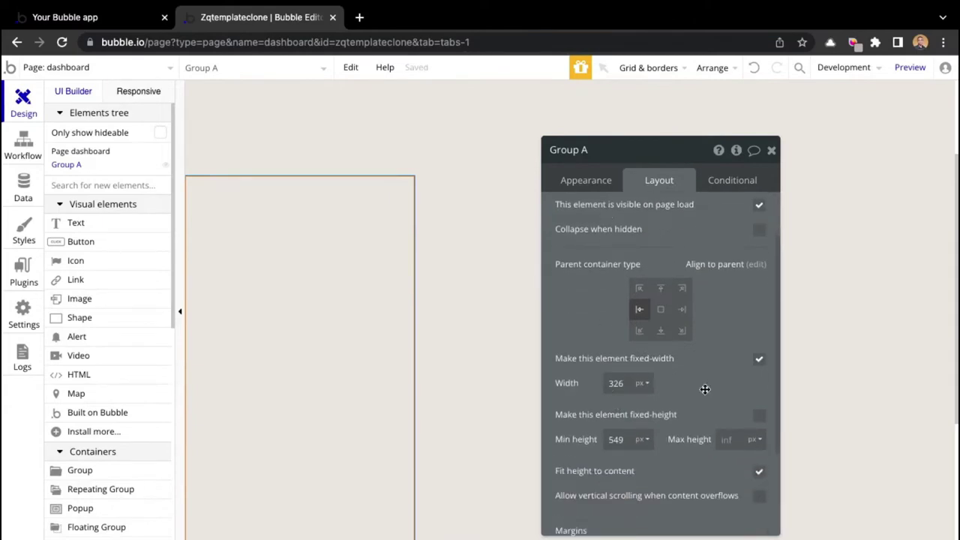
pyautogui.click(758, 414)
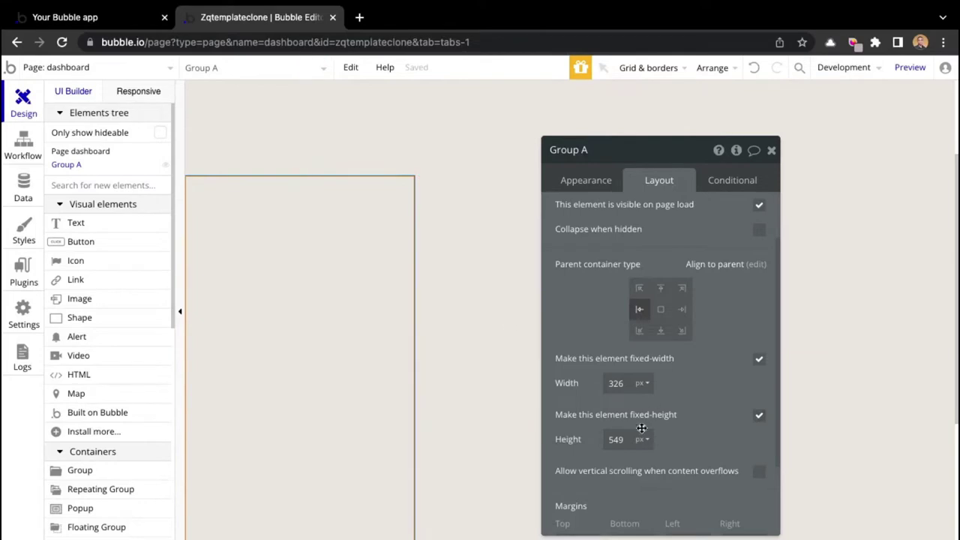
pyautogui.click(627, 410)
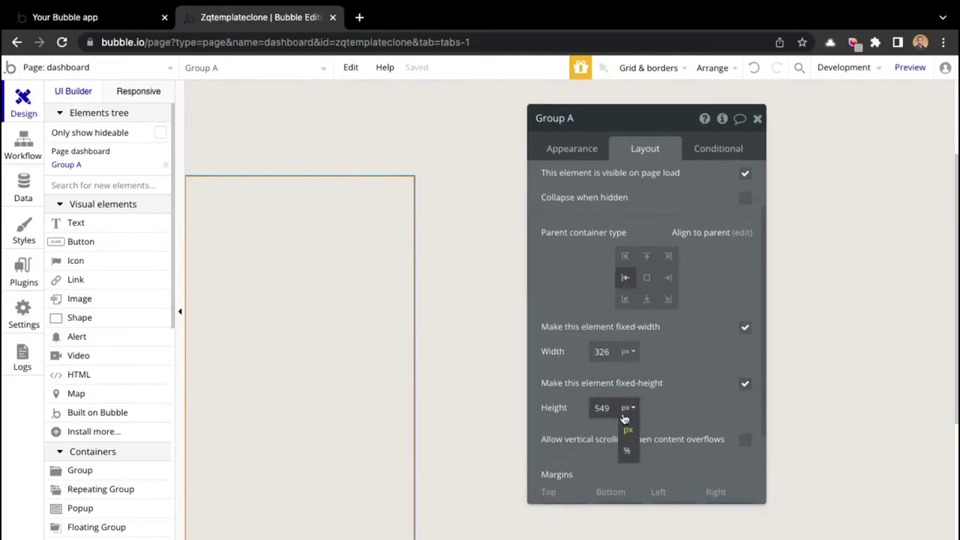
pyautogui.doubleClick(602, 408)
pyautogui.write('100')
pyautogui.click(627, 450)
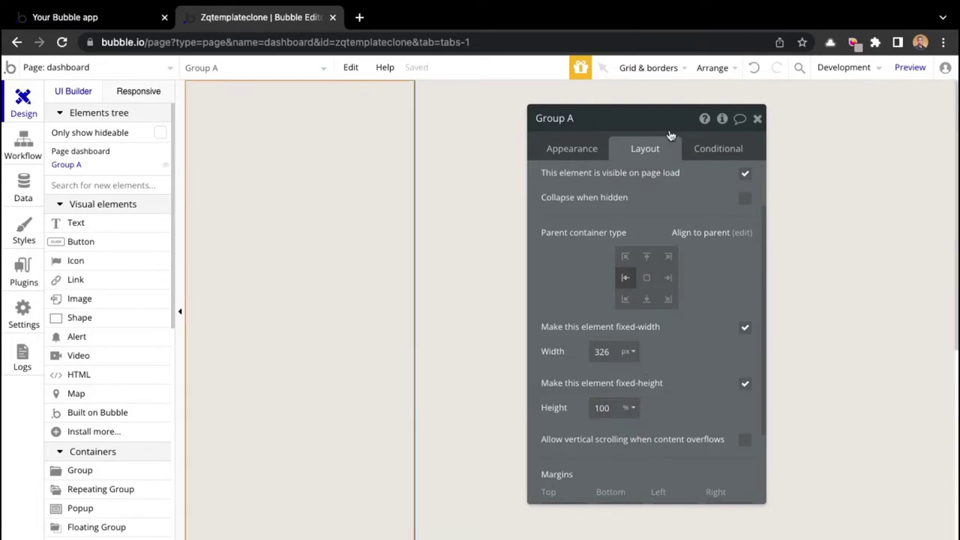
pyautogui.click(758, 119)
pyautogui.scroll(-5, 441, 281)
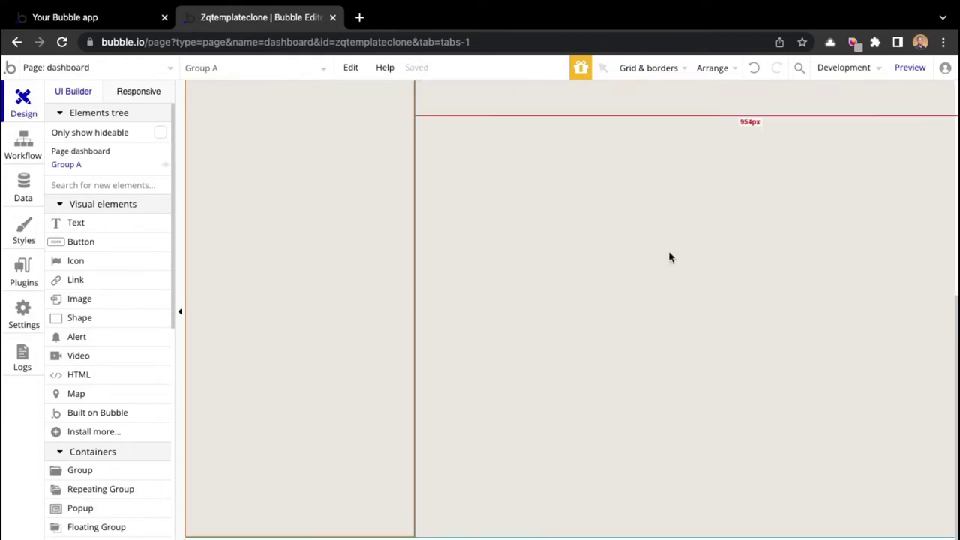
pyautogui.doubleClick(355, 212)
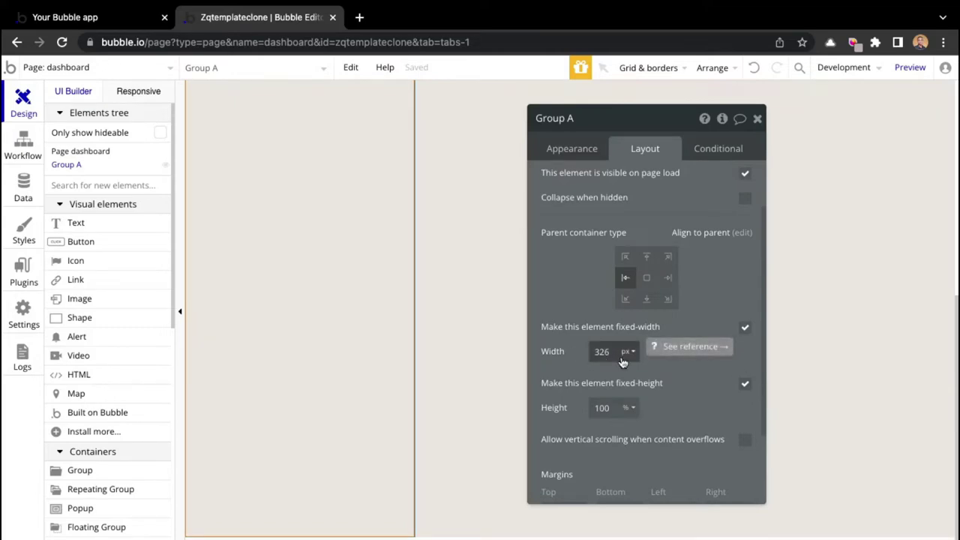
pyautogui.click(756, 119)
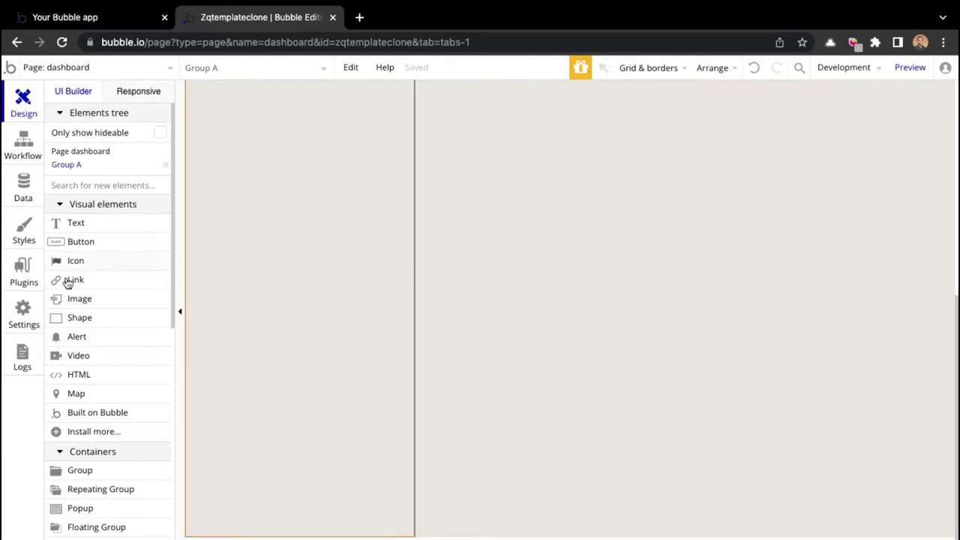
# Draw a second group about 548 by 542 px on the dashboard page and align it to the middle of its parent's right edge.
pyautogui.scroll(-3, 78, 289)
pyautogui.click(79, 358)
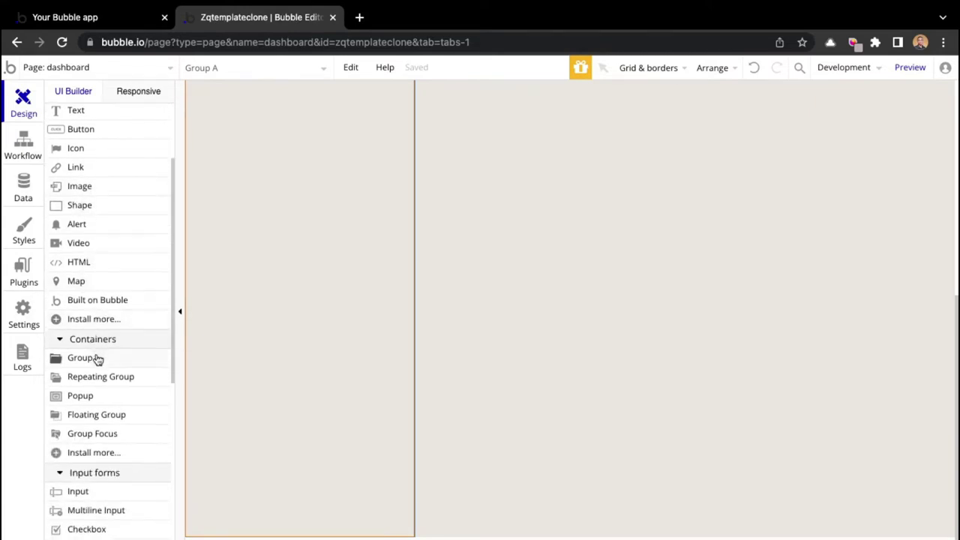
pyautogui.moveTo(534, 118); pyautogui.dragTo(918, 497)
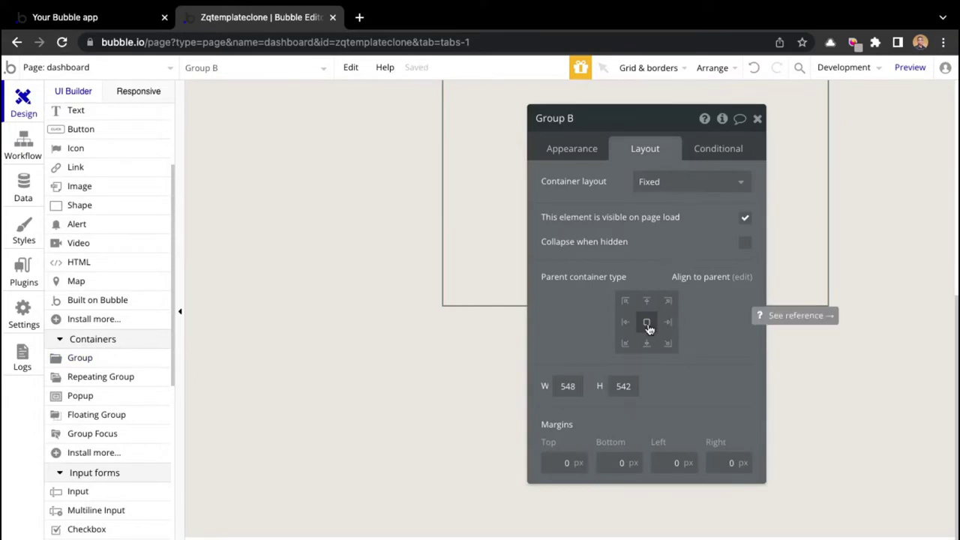
pyautogui.click(669, 328)
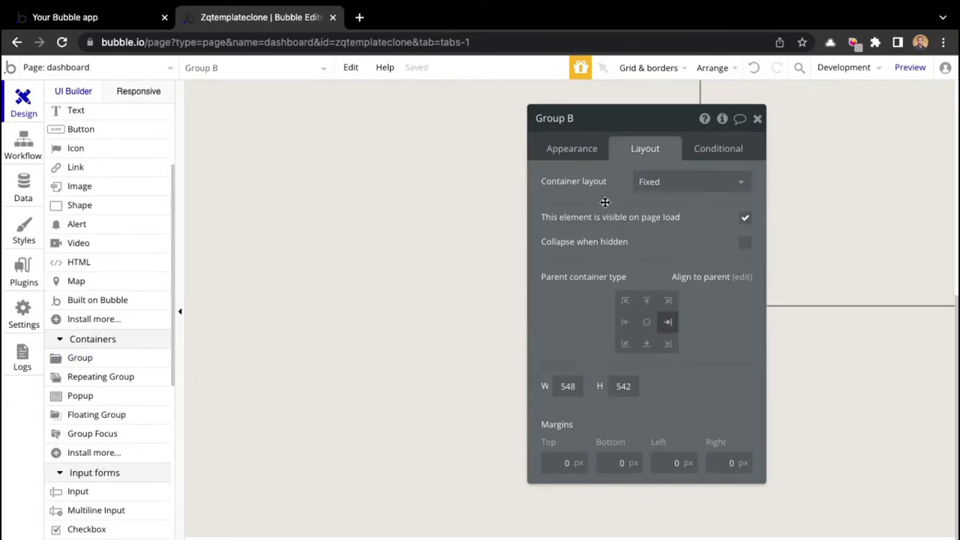
# Remove Group B's default style and give it a flat white (#FFFFFF) background color.
pyautogui.click(570, 148)
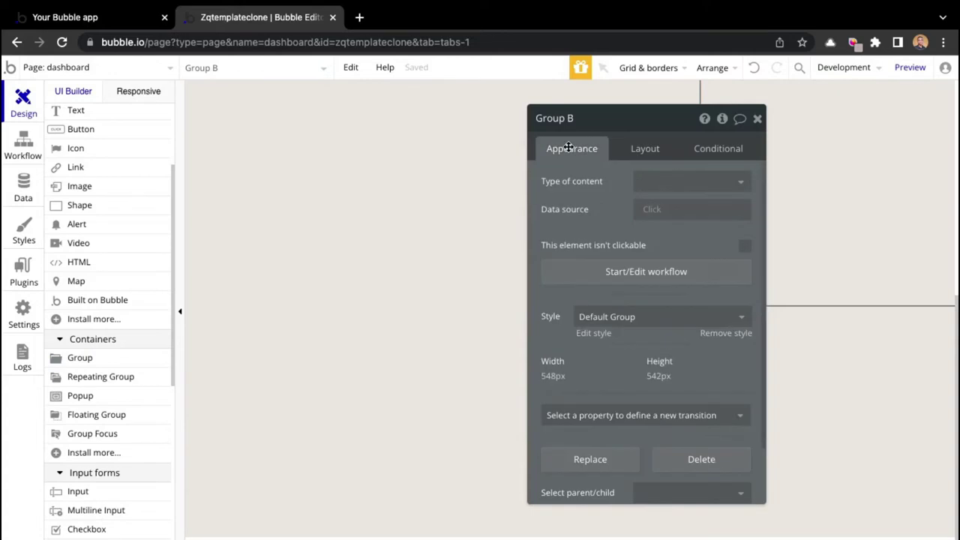
pyautogui.click(707, 333)
pyautogui.click(671, 360)
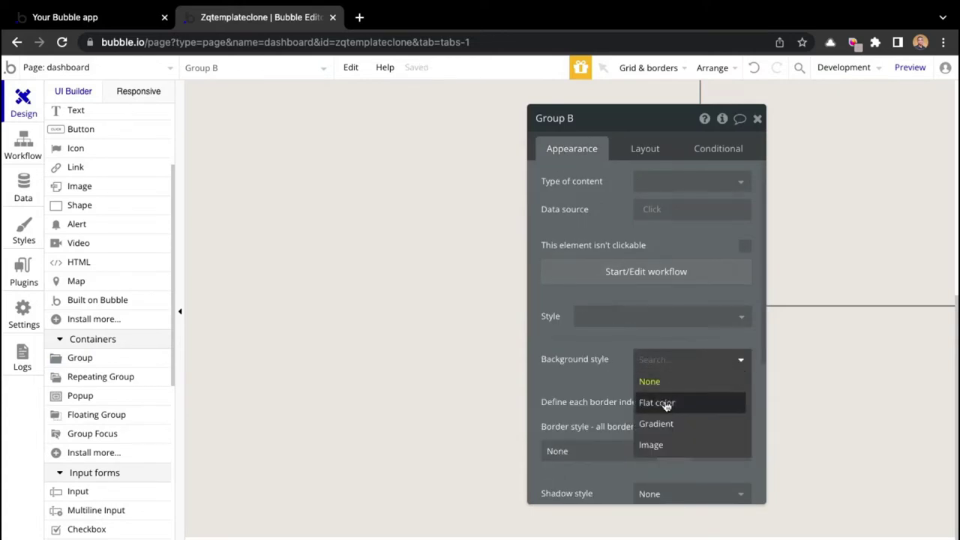
pyautogui.click(667, 400)
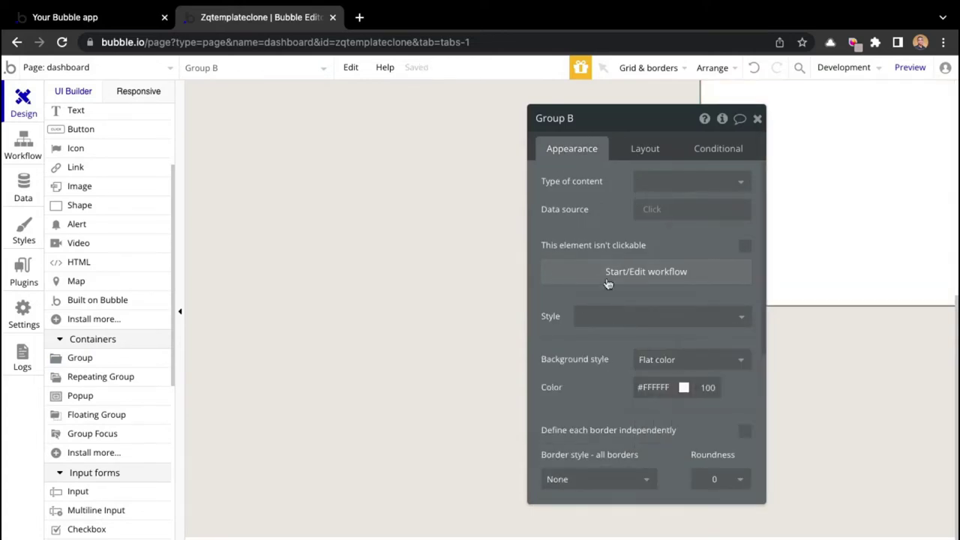
# Remove Group A's style, give it a flat background color using the gray preset swatch, and close its properties.
pyautogui.click(365, 153)
pyautogui.click(708, 333)
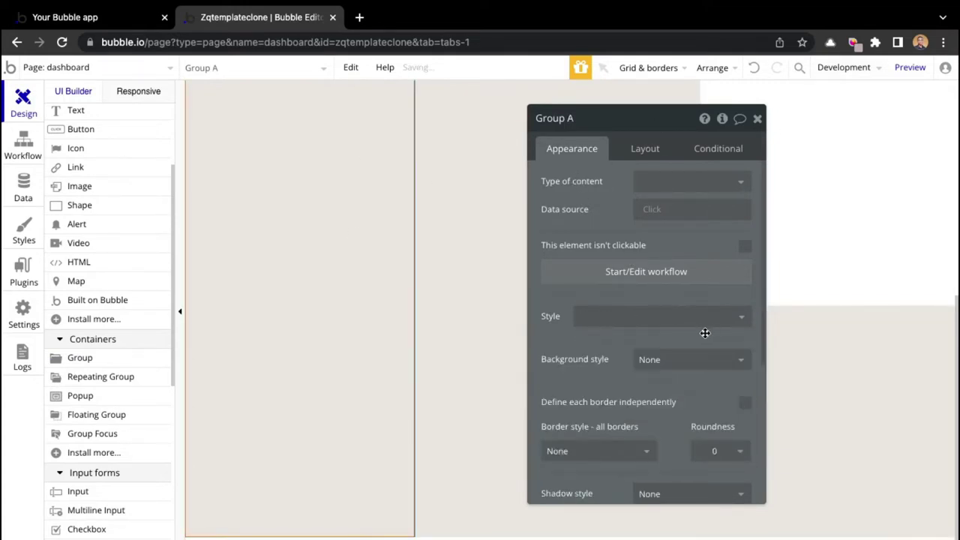
pyautogui.click(685, 358)
pyautogui.click(658, 404)
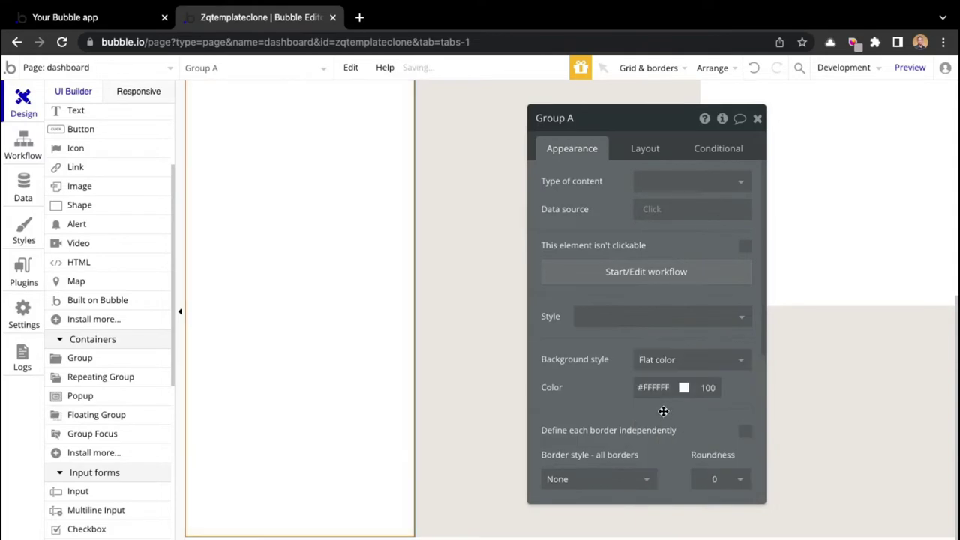
pyautogui.click(683, 387)
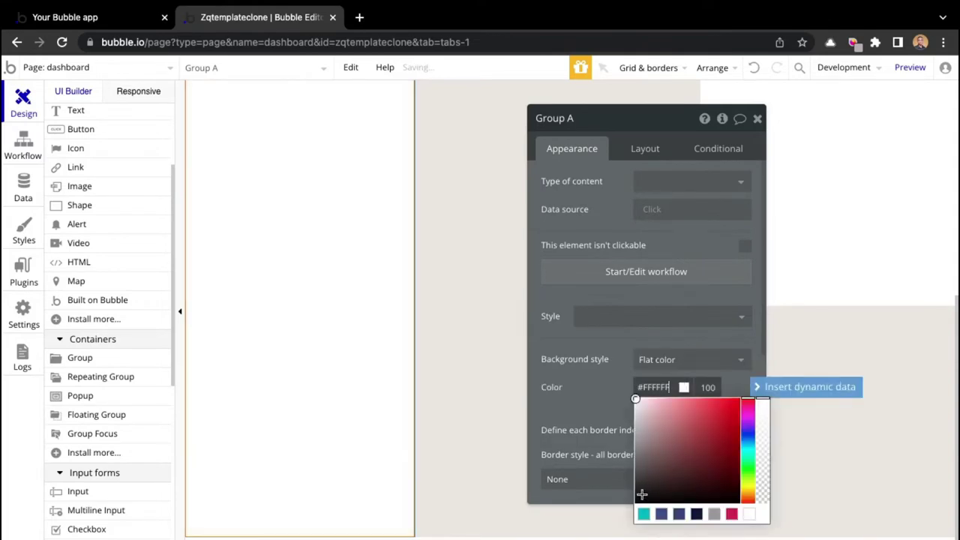
pyautogui.click(714, 515)
pyautogui.click(758, 123)
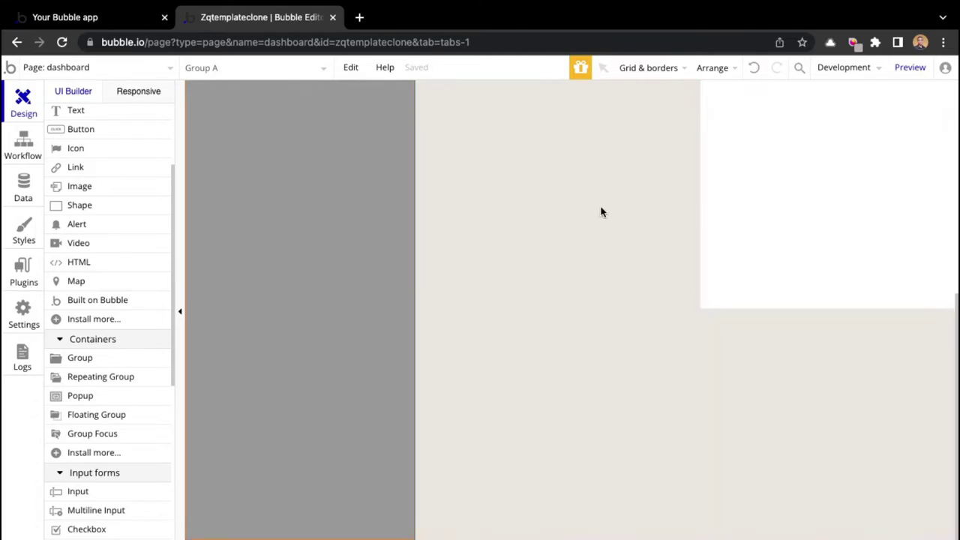
# Open a preview of the dashboard page in a new browser tab to check the two colored groups.
pyautogui.click(751, 165)
pyautogui.doubleClick(751, 165)
pyautogui.click(757, 118)
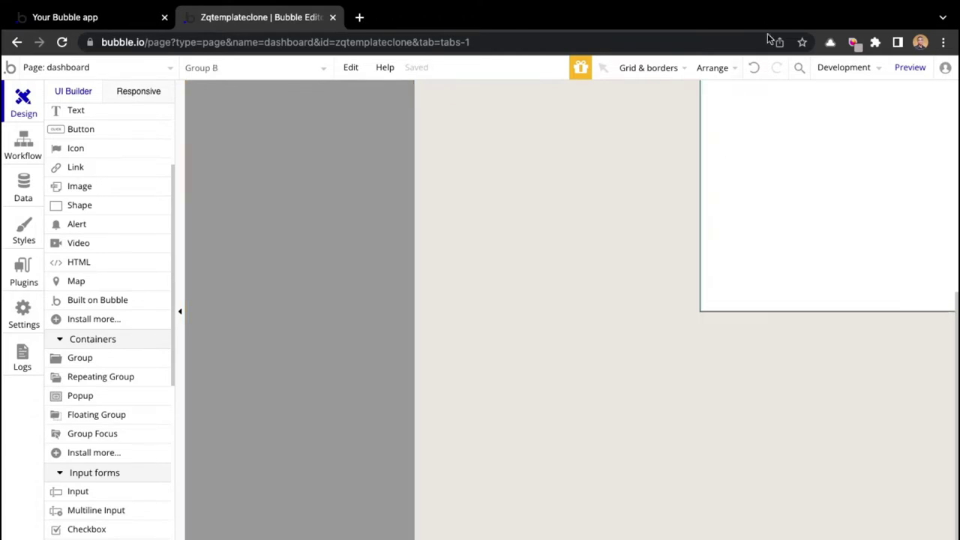
pyautogui.click(917, 72)
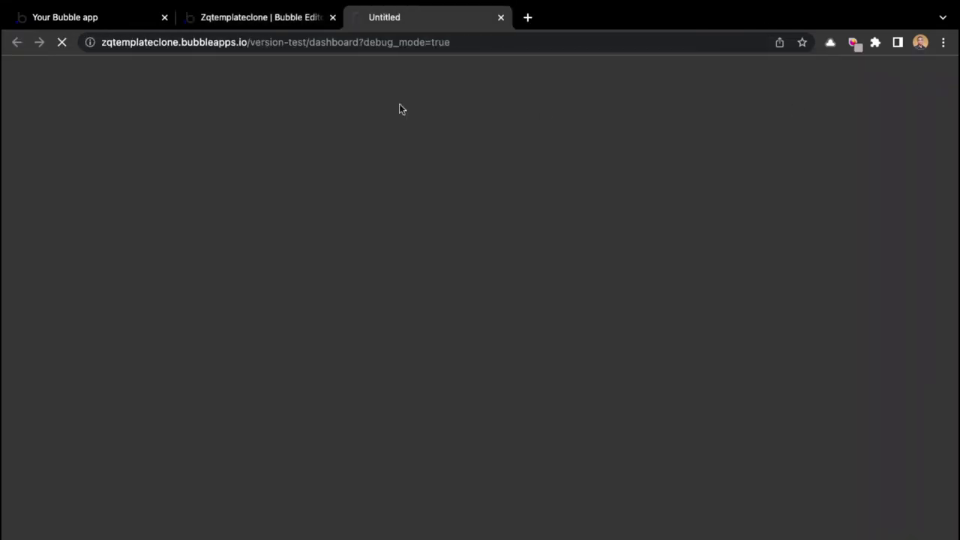
pyautogui.click(303, 26)
pyautogui.click(371, 27)
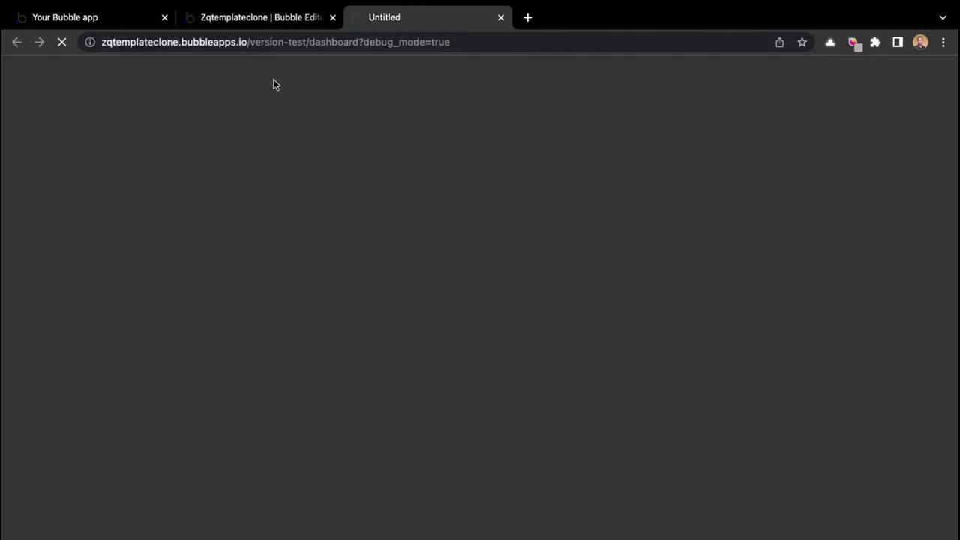